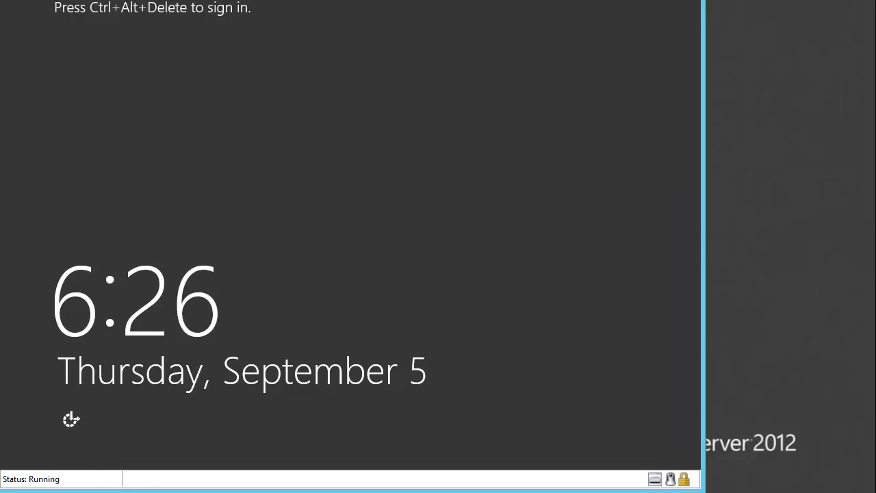
- Sign in to the server as the domain Administrator with the account password
key(ctrl+alt+End)
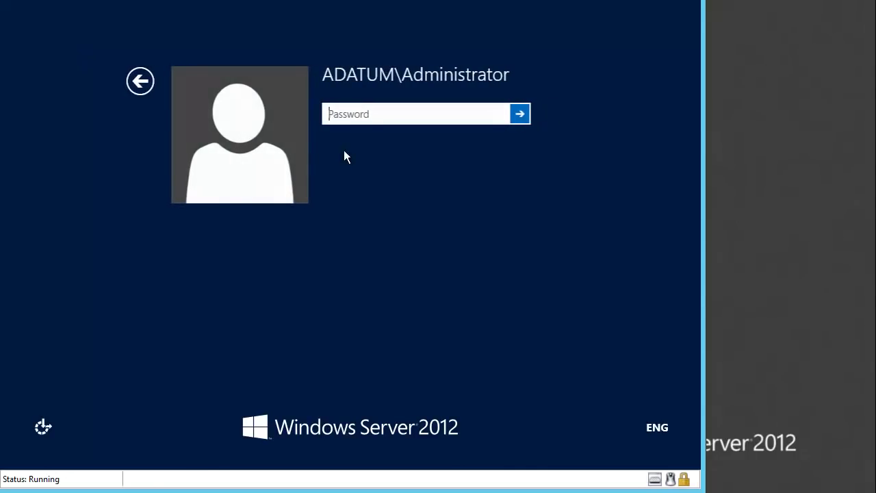
text(Pa)
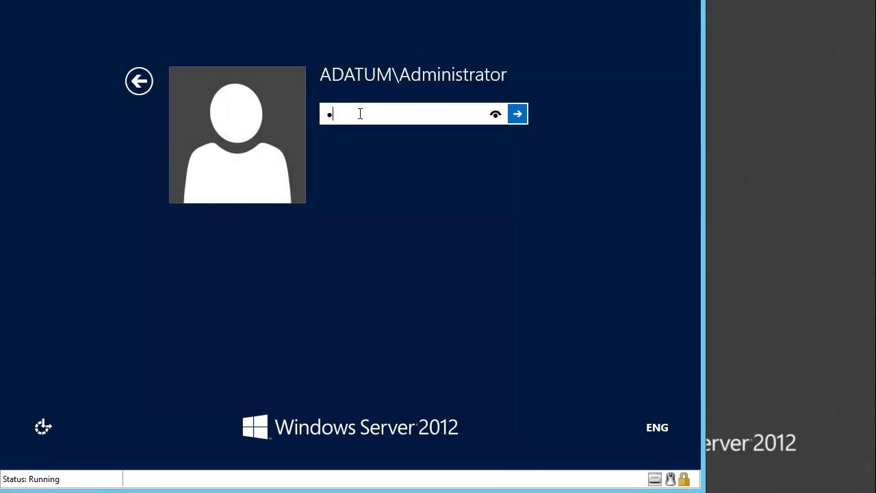
text($$w0rd)
key(Return)
text(Pa$$w0rd)
key(Return)
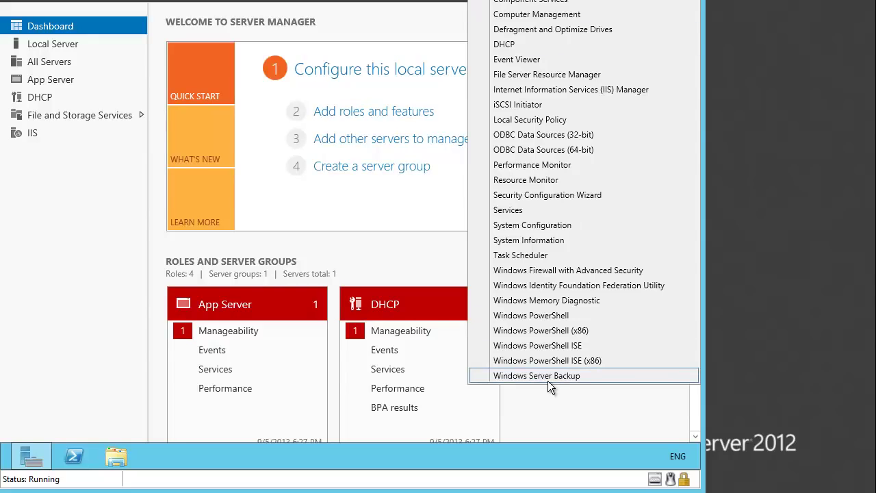
- Open Windows Server Backup, check the Local Backup not-installed notice, and close the console
click(548, 378)
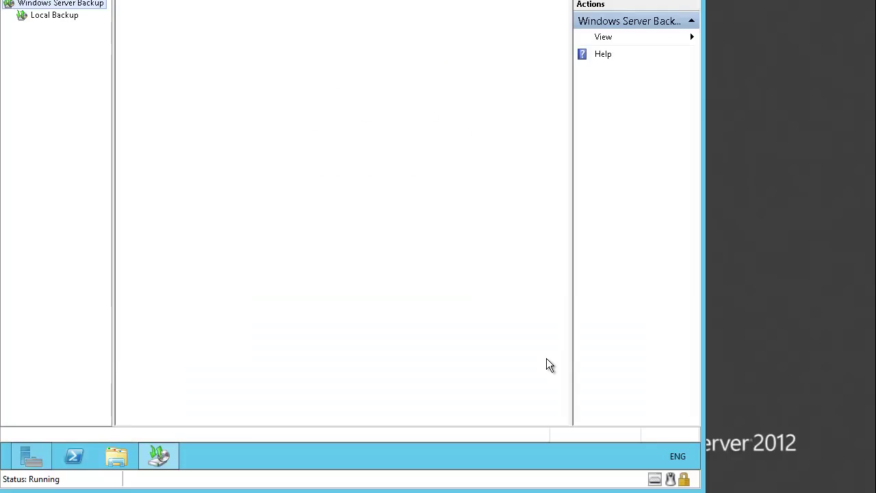
click(67, 19)
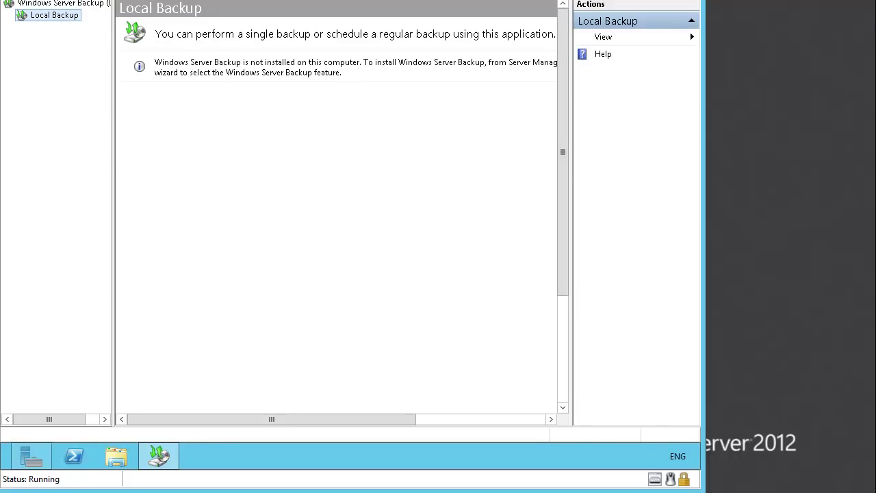
key(alt+F4)
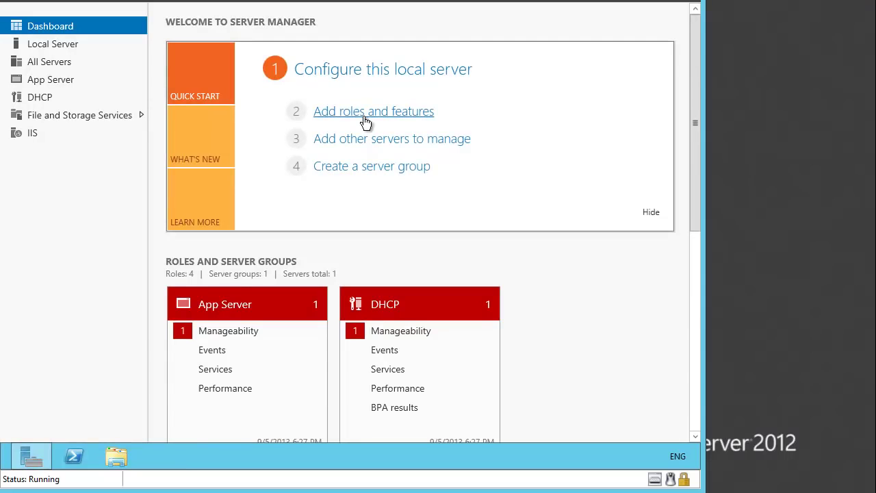
- Start a role-based Add Roles and Features installation on the local server, skipping roles
click(364, 120)
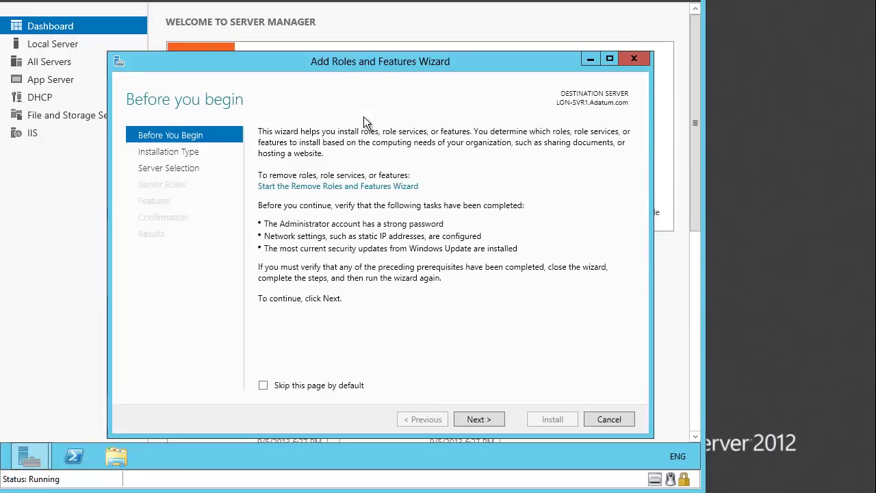
click(475, 422)
click(475, 421)
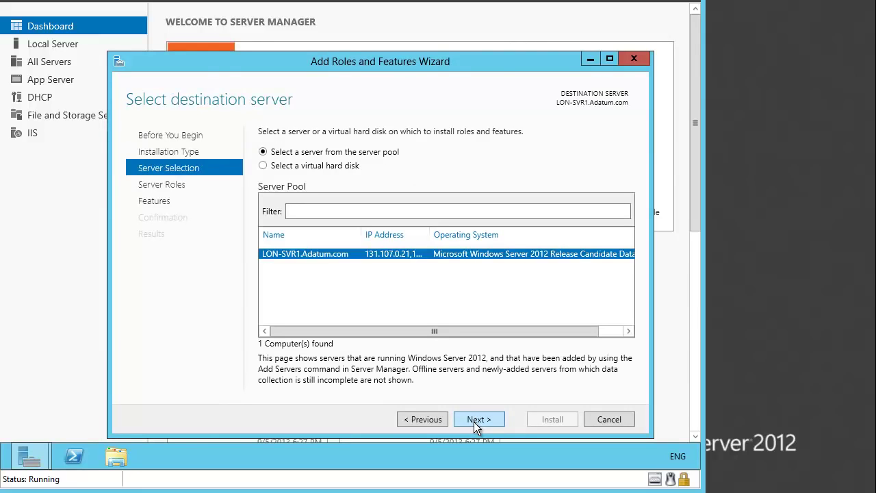
click(475, 419)
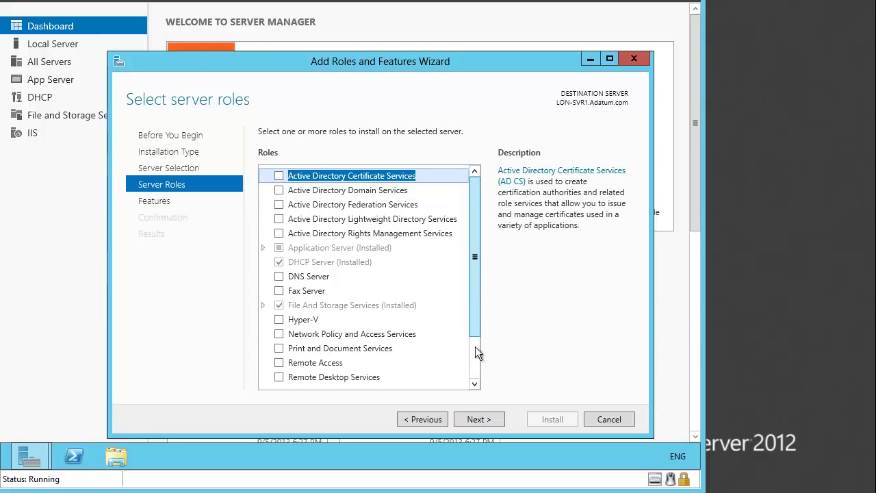
click(474, 418)
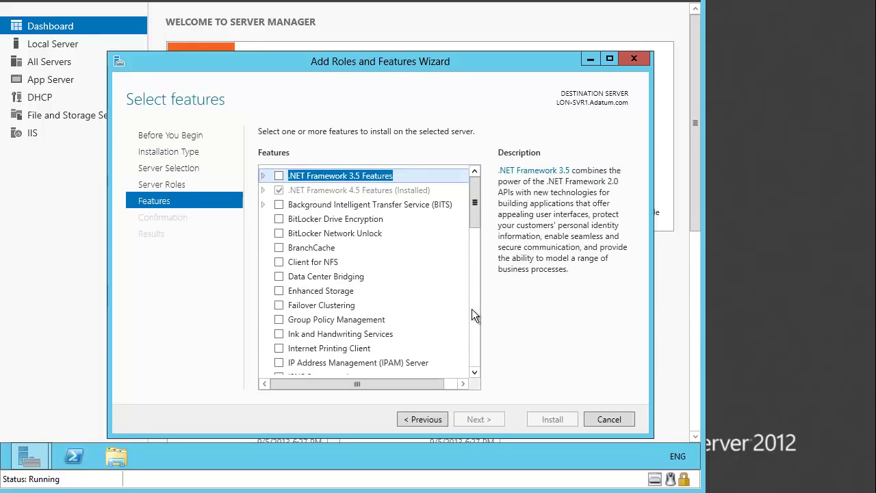
- Select the Windows Server Backup feature, install it, and close the wizard
click(473, 358)
click(473, 357)
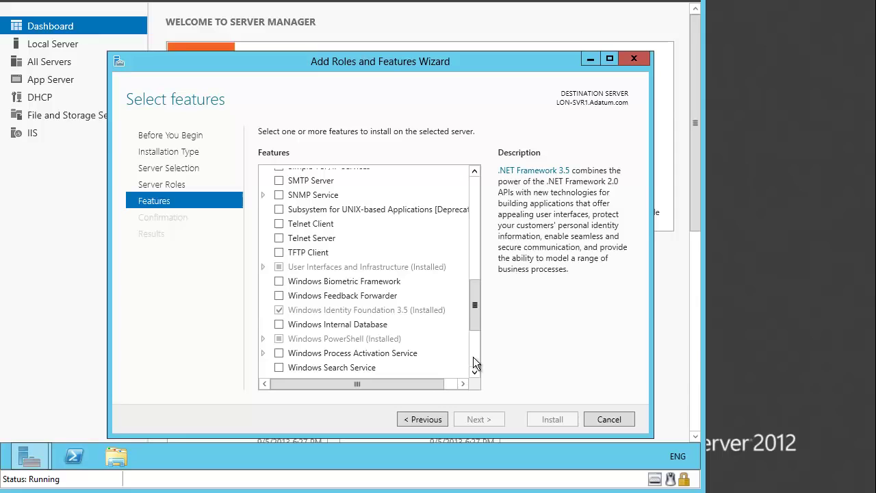
drag(477, 313, 477, 342)
click(278, 269)
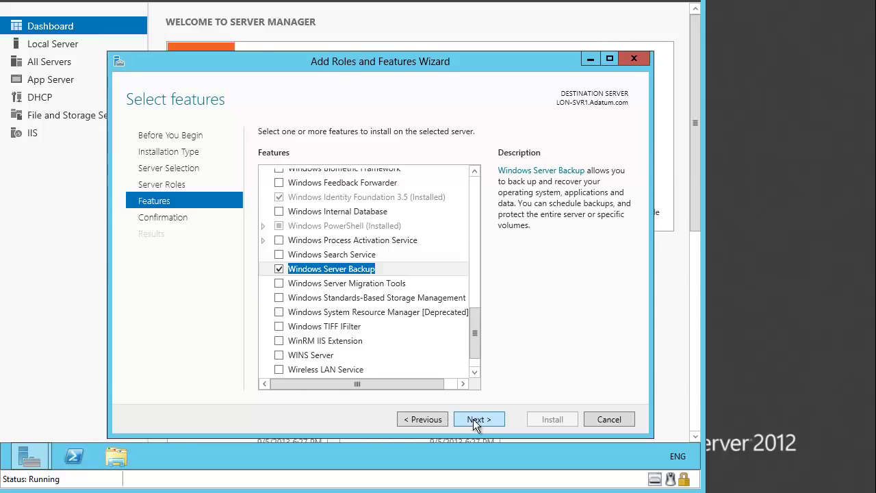
click(477, 420)
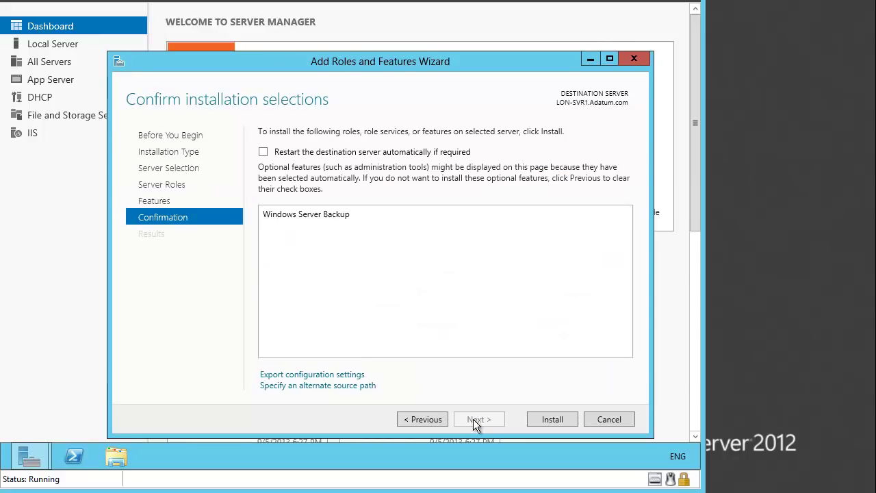
click(551, 419)
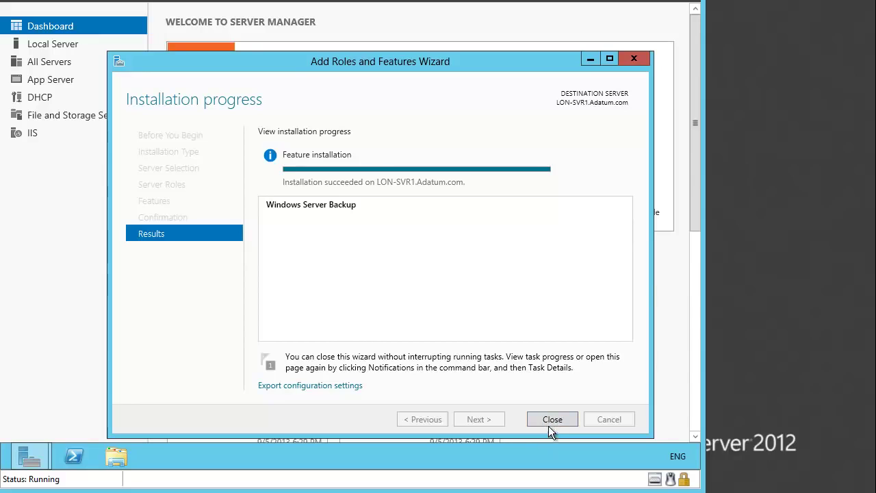
click(552, 419)
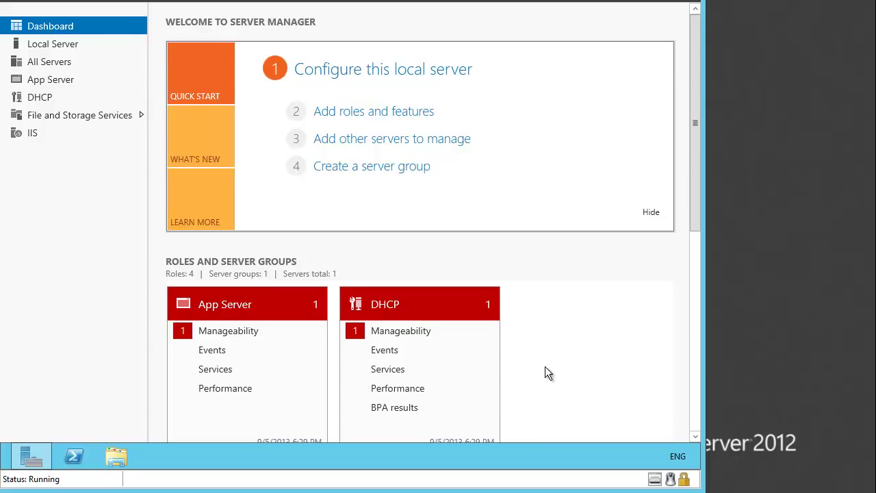
- Launch Windows Server Backup from Tools and start the Backup Schedule Wizard
click(643, 1)
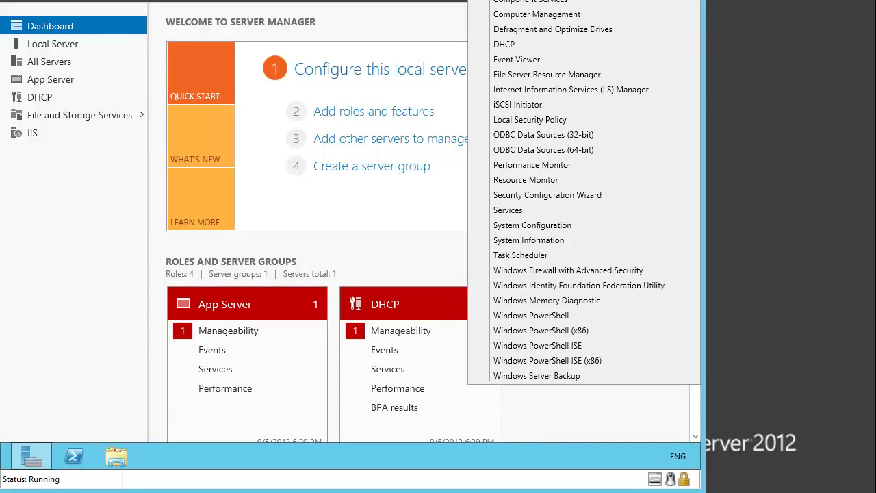
click(531, 374)
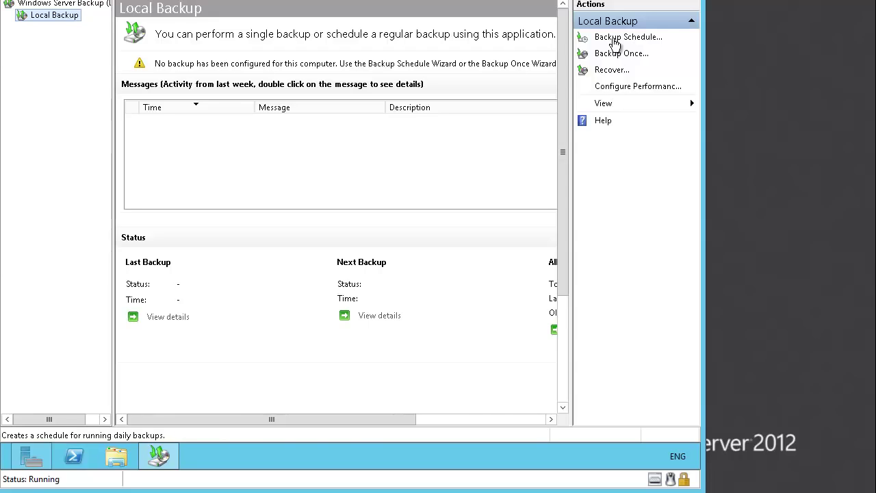
click(614, 43)
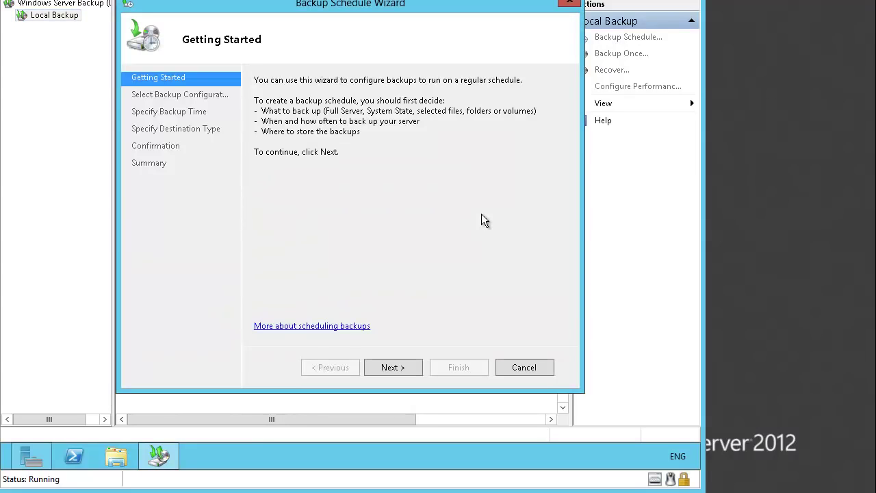
- Keep the Full server configuration and set the once-daily backup time to 1:00 AM
click(399, 368)
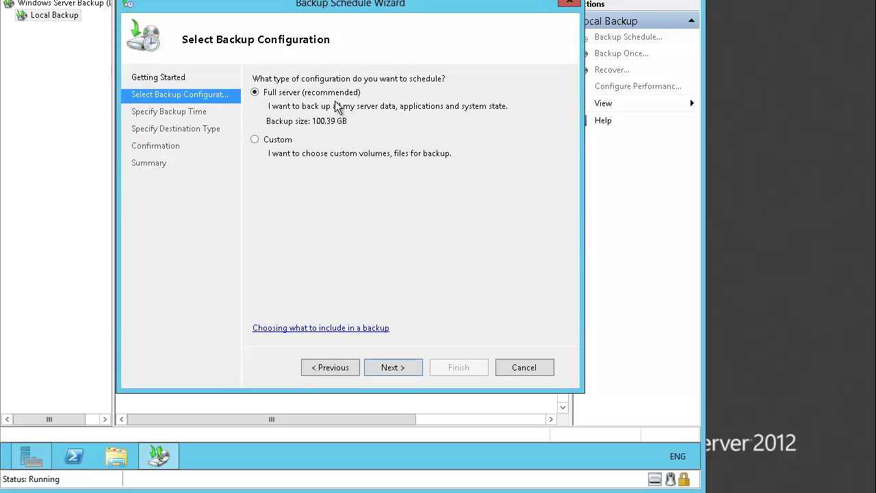
click(412, 368)
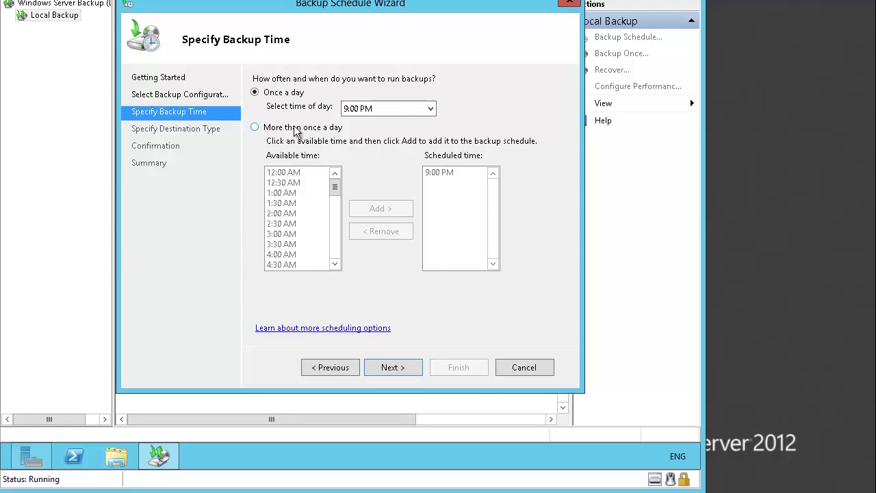
click(431, 109)
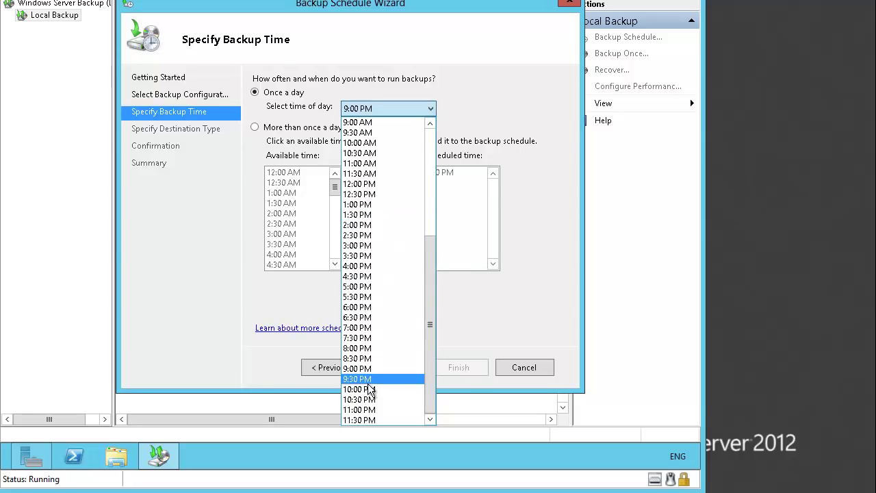
scroll(377, 339, up, 3)
scroll(376, 339, up, 3)
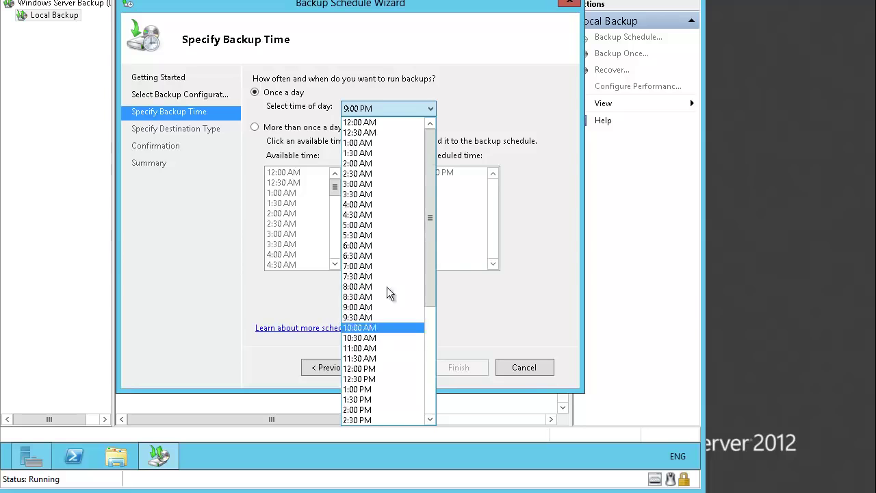
click(378, 143)
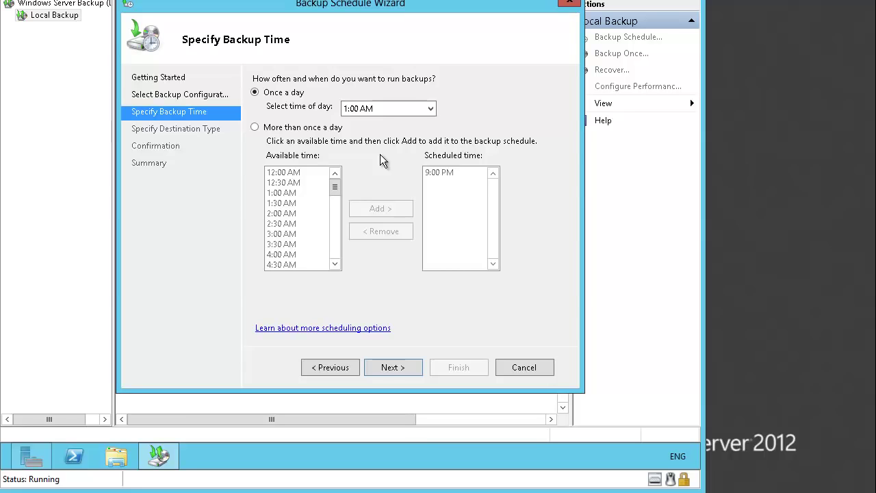
click(402, 363)
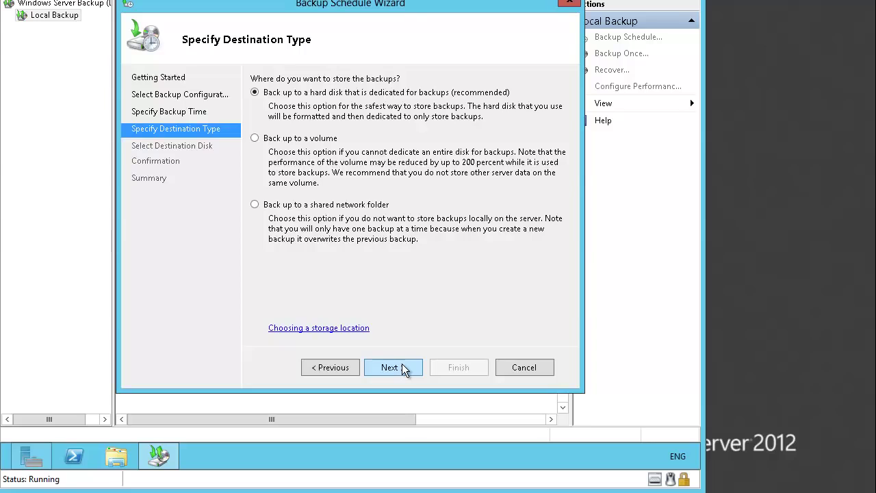
- Choose a shared network folder as the backup destination and accept the overwrite warning
click(311, 206)
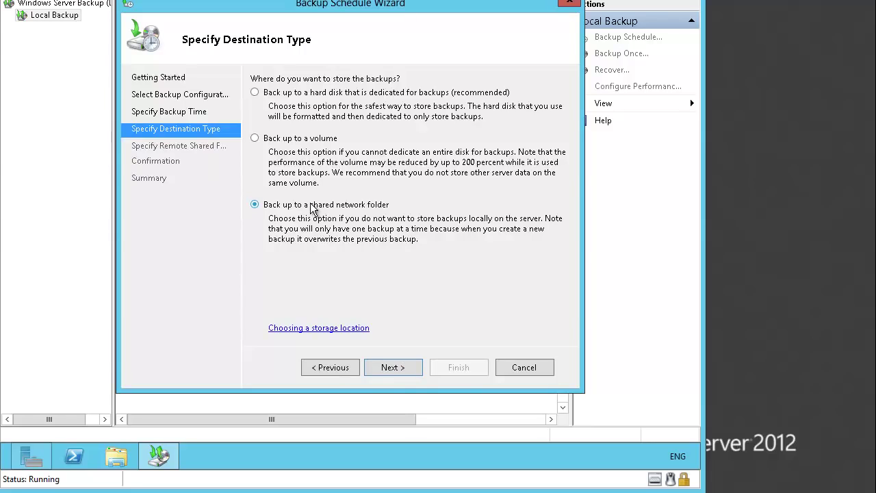
click(406, 367)
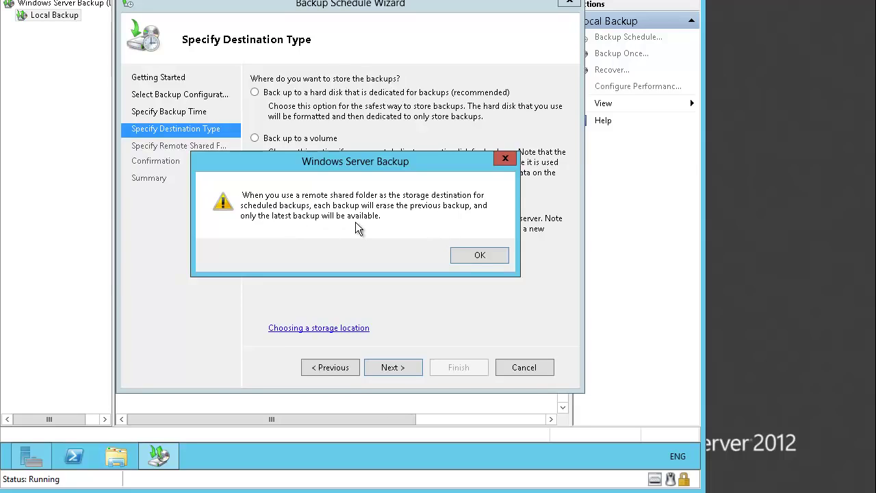
click(470, 254)
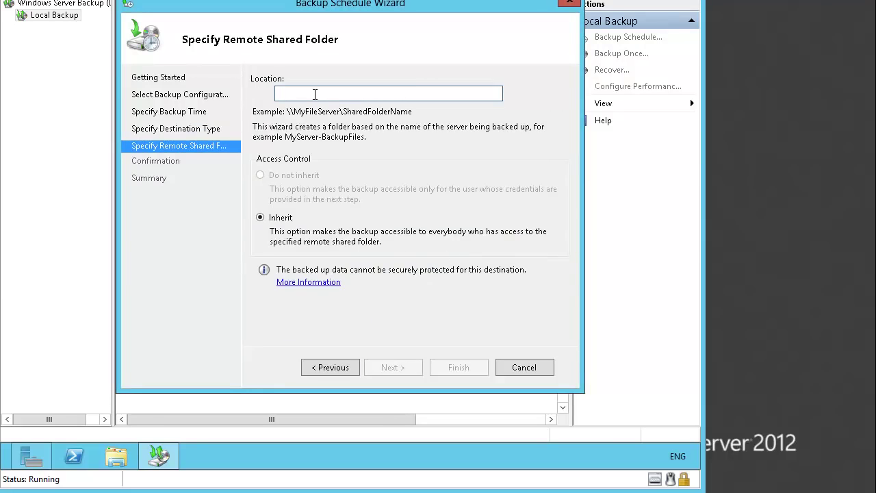
- Enter \\LON-DC1\Backup as the remote shared folder location
text(\\L)
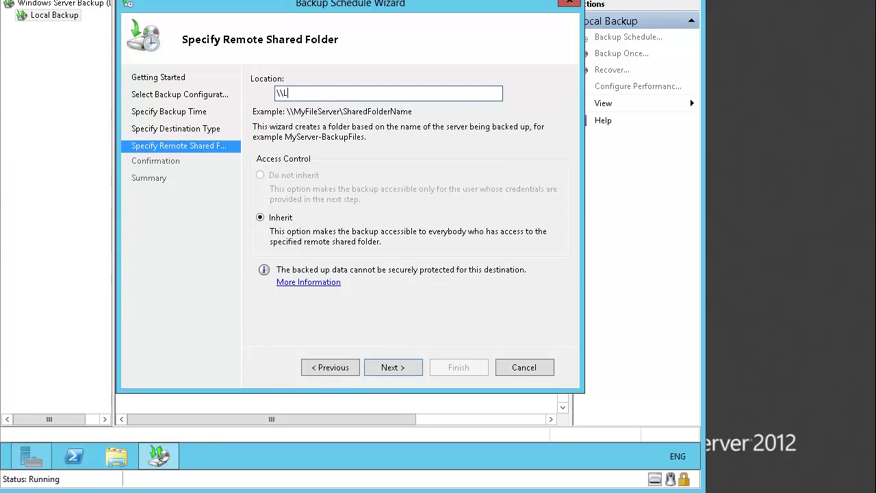
text(ON-DC1\Backu)
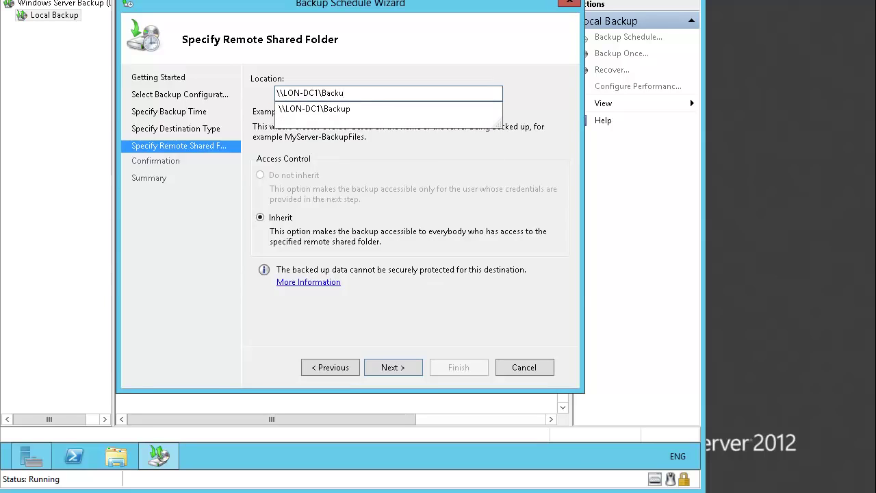
text(p)
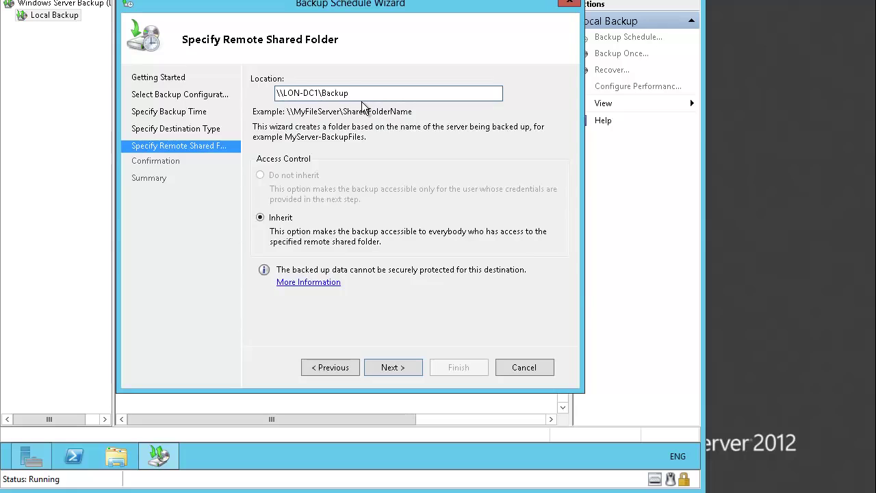
- Register the schedule with the Administrator user name and the account password
click(391, 368)
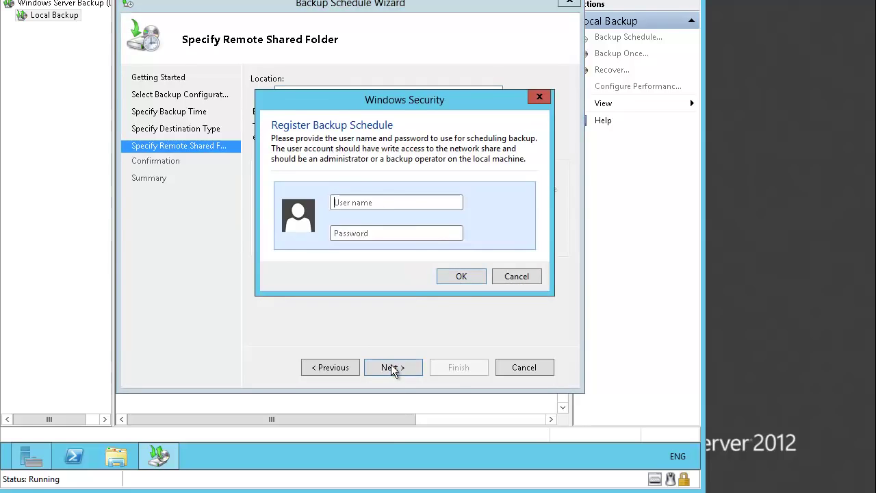
click(391, 203)
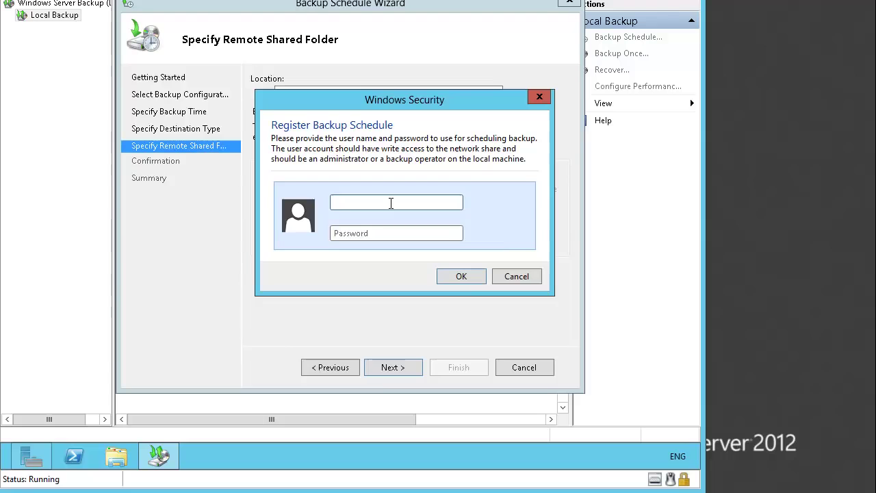
text(Administrator)
key(Tab)
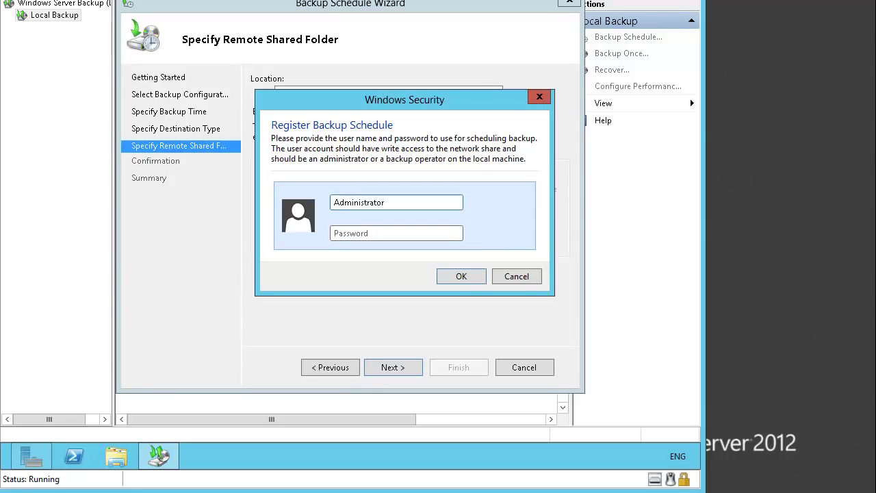
text(Pa$$w0rd)
click(461, 276)
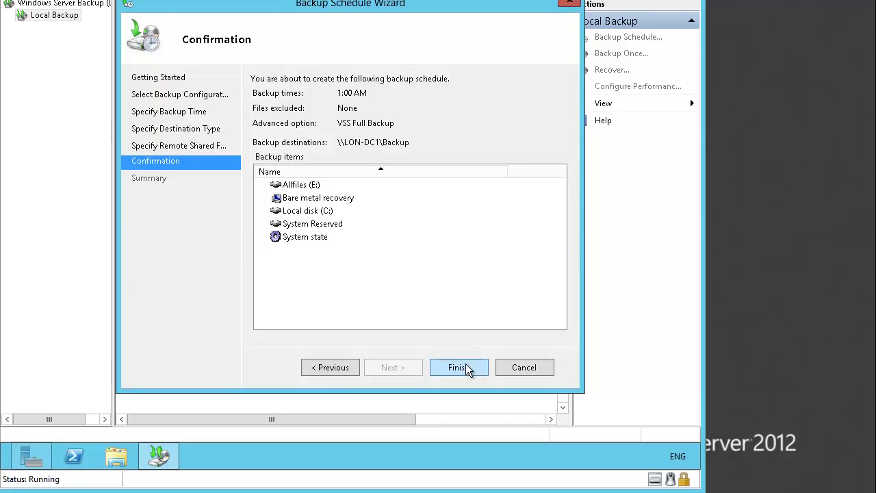
- Finish the wizard to create the daily 1:00 AM schedule and close the summary
click(465, 364)
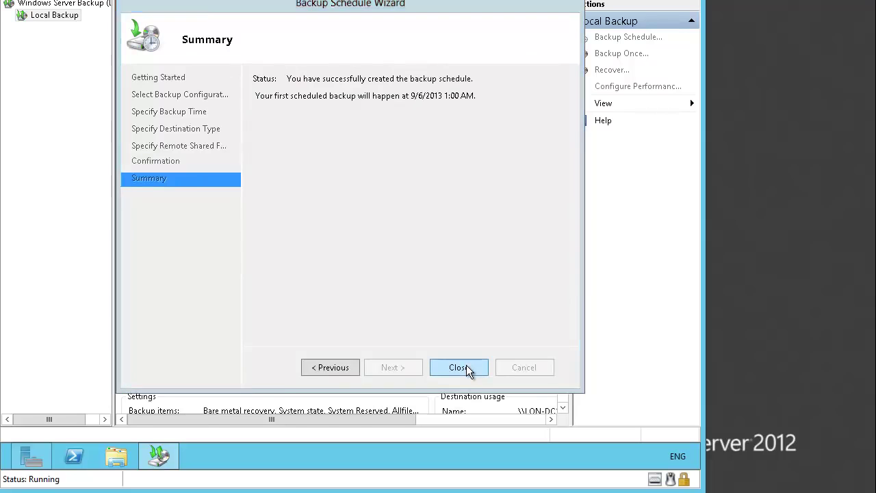
click(465, 367)
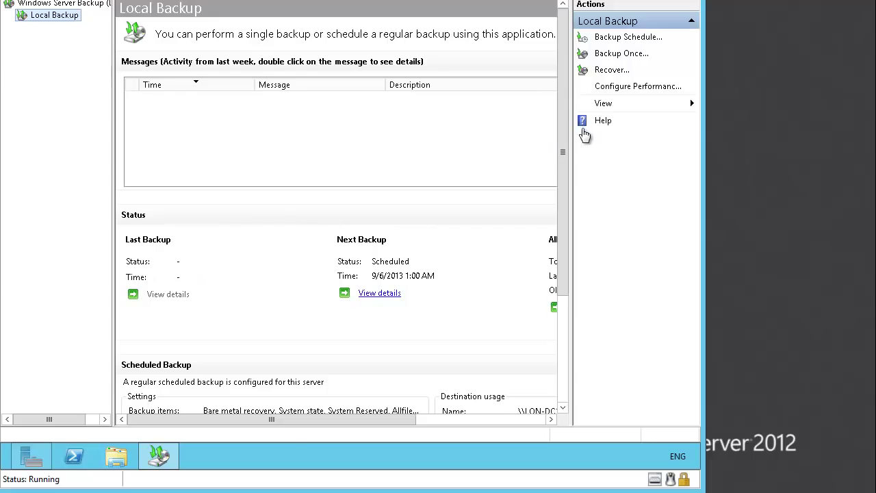
- Launch Backup Once with options different from the schedule and a Custom configuration
click(621, 54)
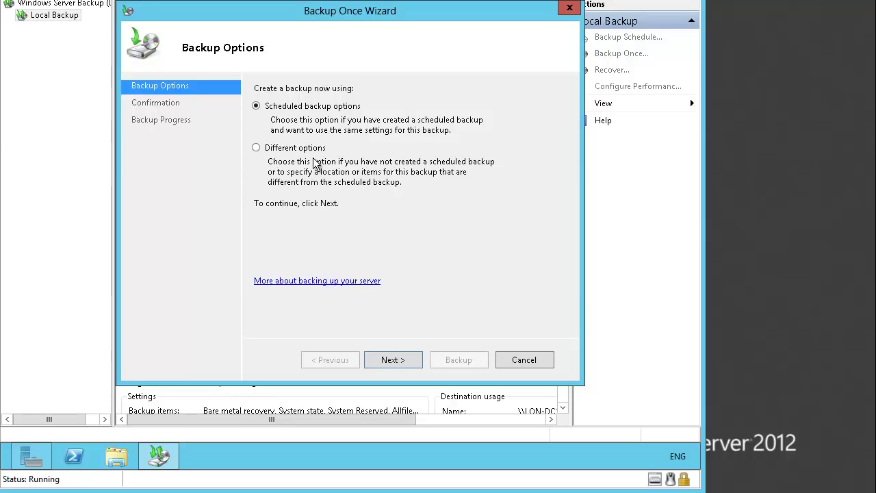
click(282, 151)
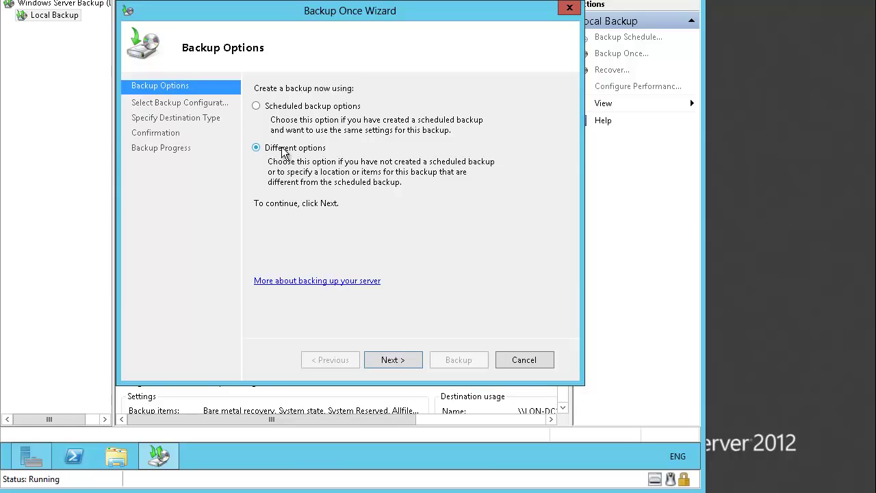
click(413, 359)
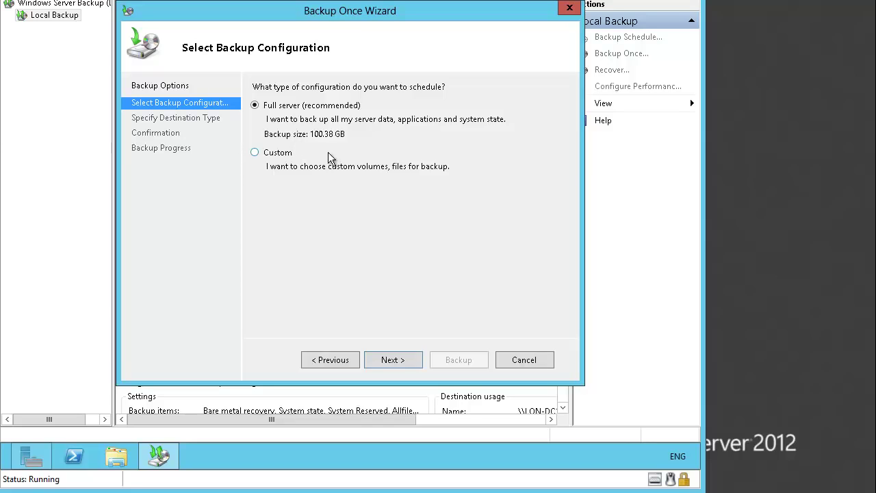
click(284, 157)
click(404, 358)
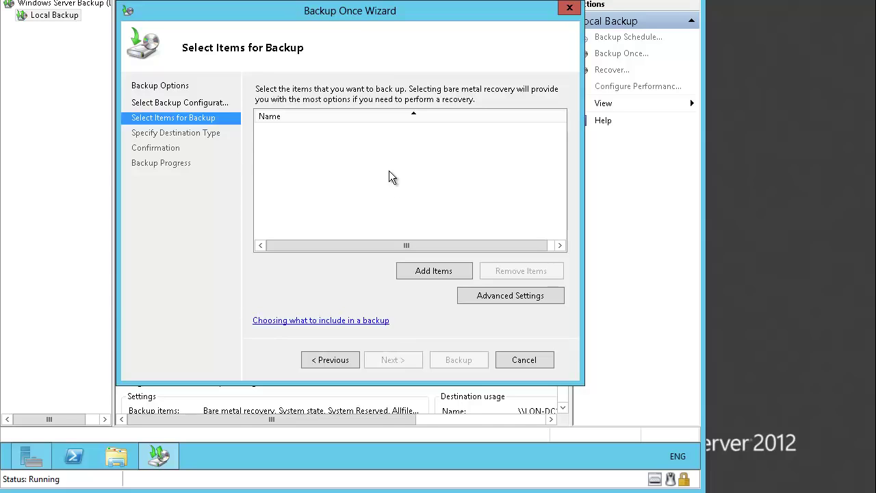
- Select the Financial Data folder on Local disk (C:) as the only one-time backup item
click(428, 273)
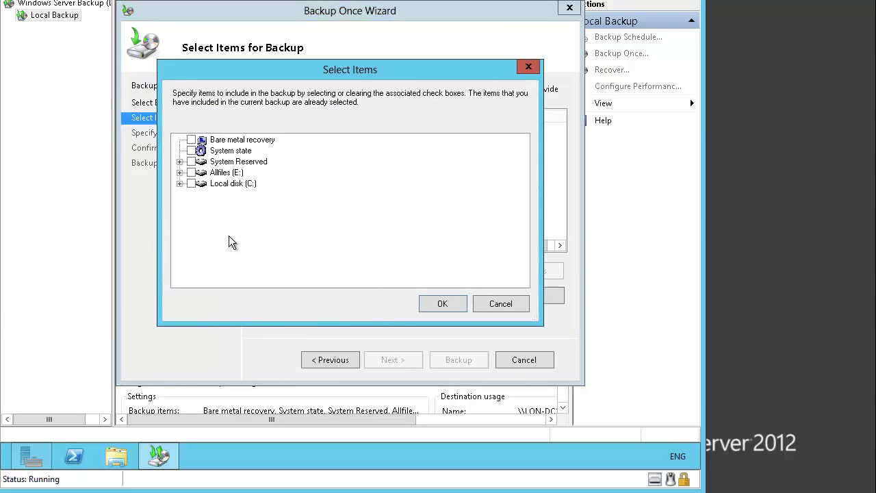
click(180, 172)
click(179, 172)
click(179, 184)
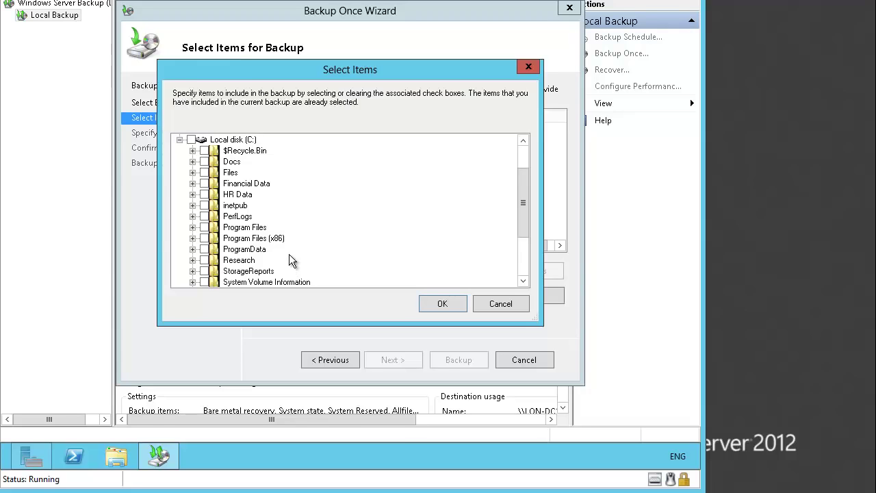
click(204, 183)
click(443, 303)
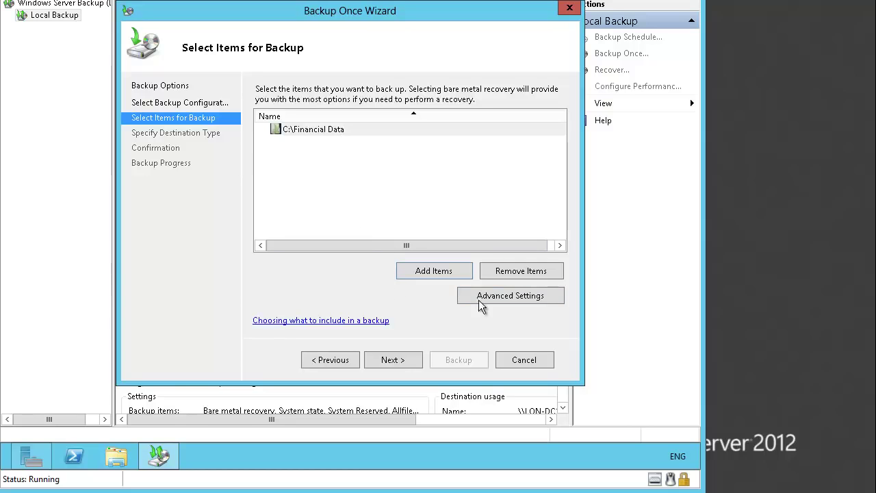
- Set the backup destination to the remote shared folder \\LON-DC1\Backup
click(406, 357)
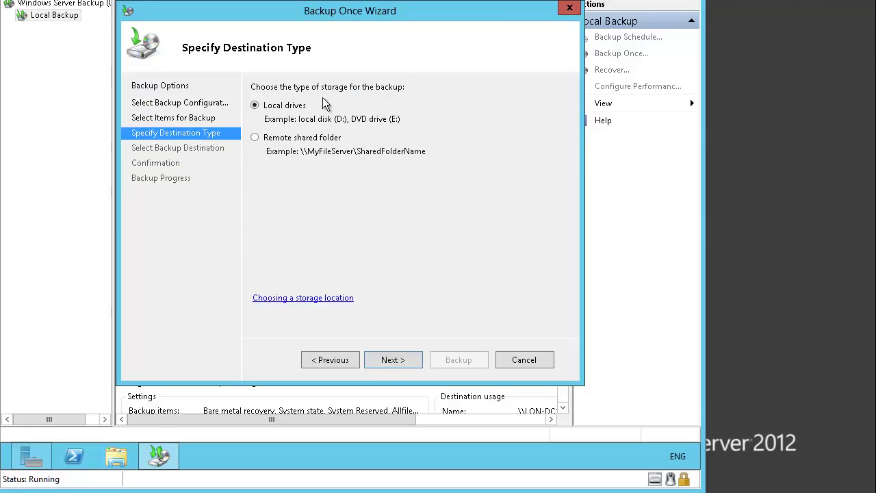
click(261, 139)
click(408, 359)
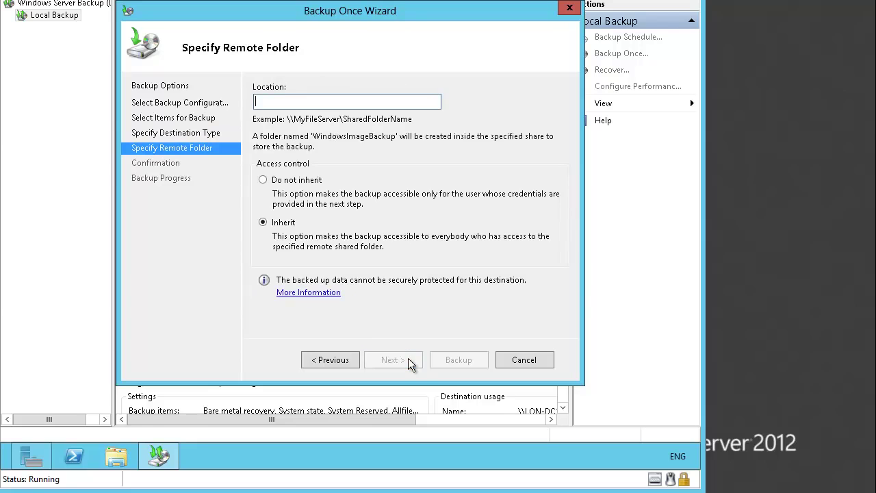
text(\)
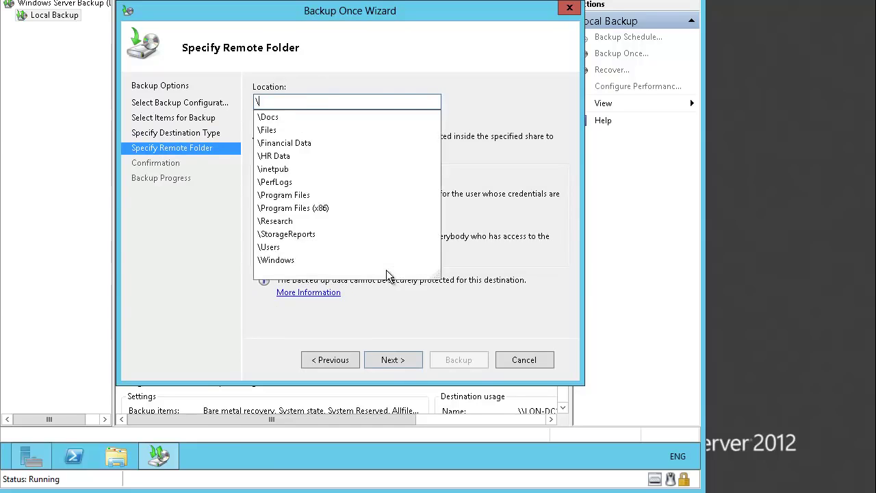
text(\L)
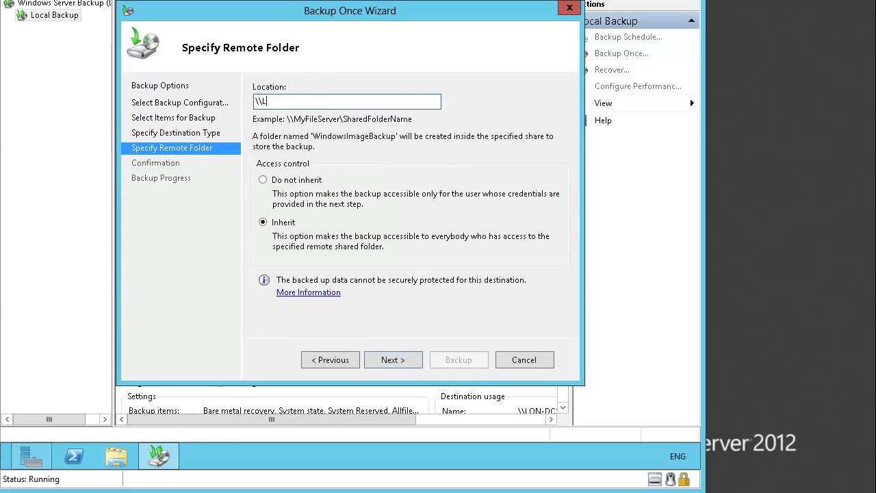
text(ON-DC1\)
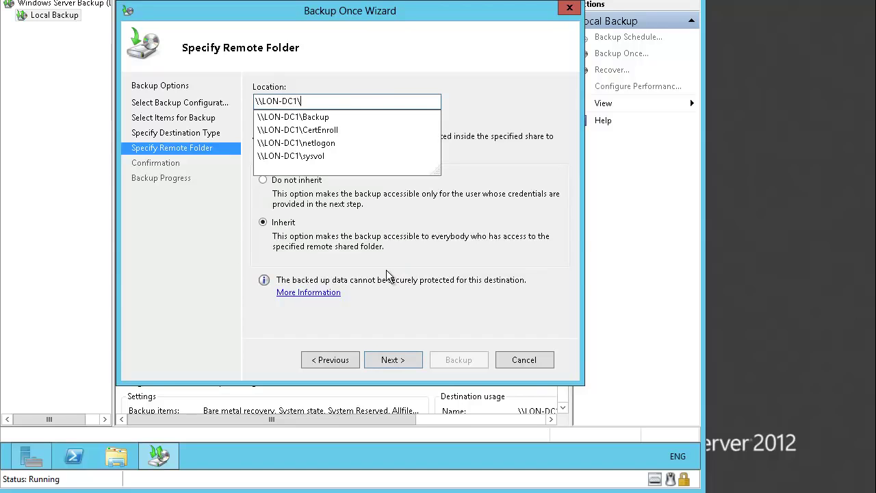
text(Backup)
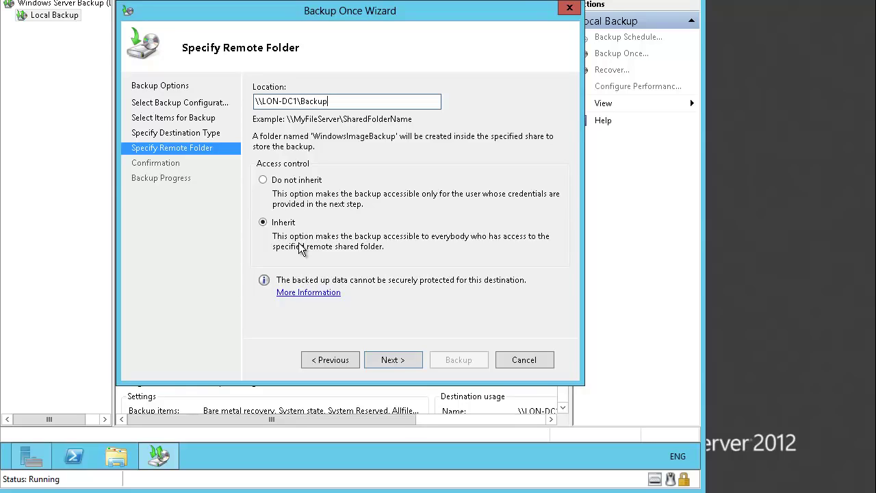
click(395, 360)
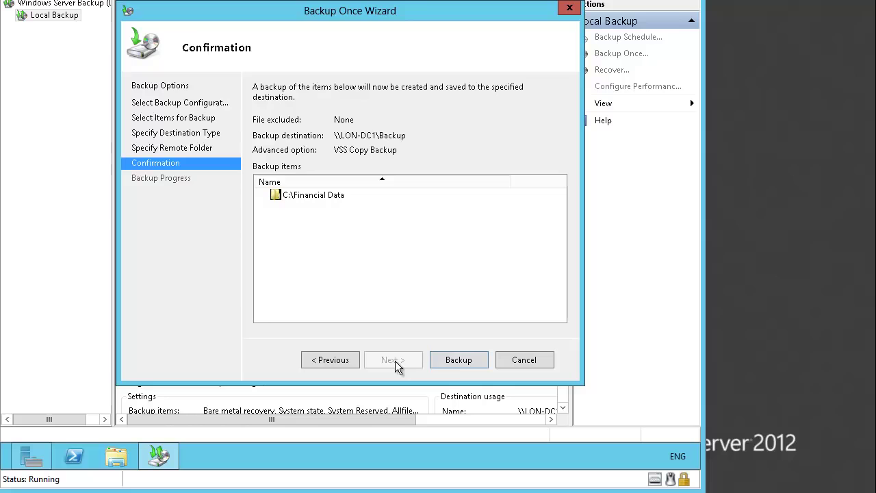
- Run the one-time backup of C:\Financial Data and close the wizard once it completes
click(455, 363)
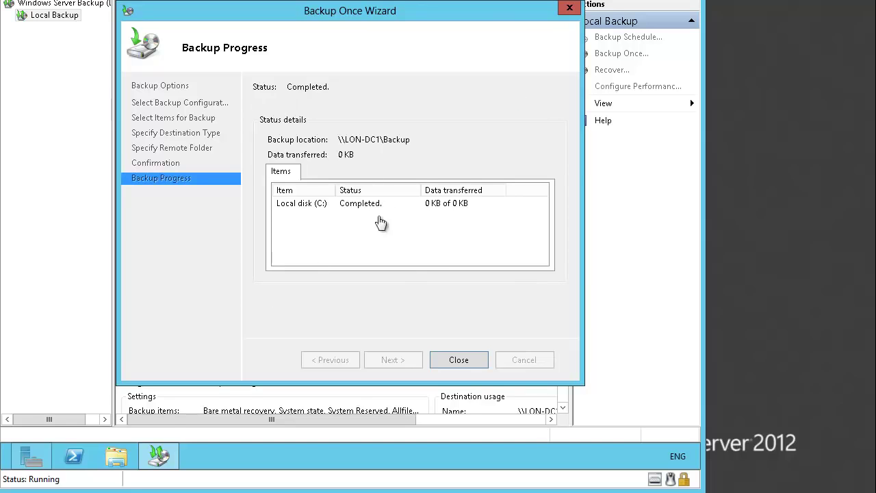
click(452, 360)
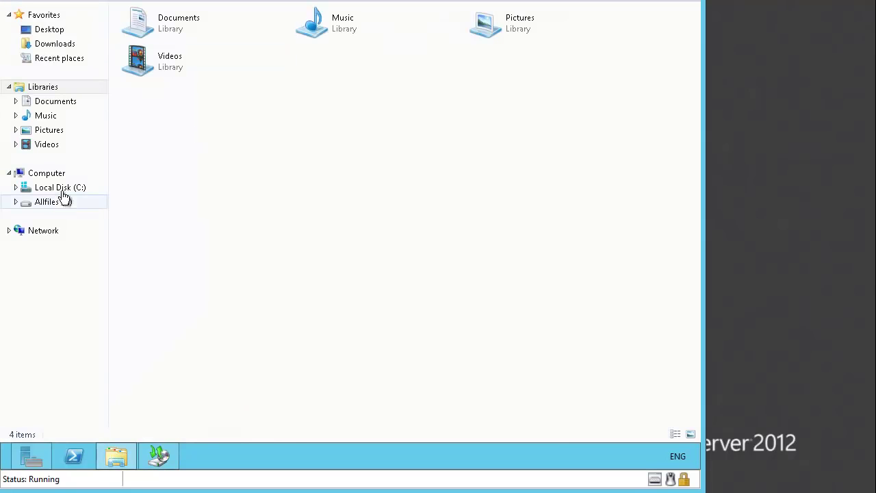
- Delete the Financial Data folder from Local Disk (C:) and switch back to Windows Server Backup
click(62, 189)
click(157, 64)
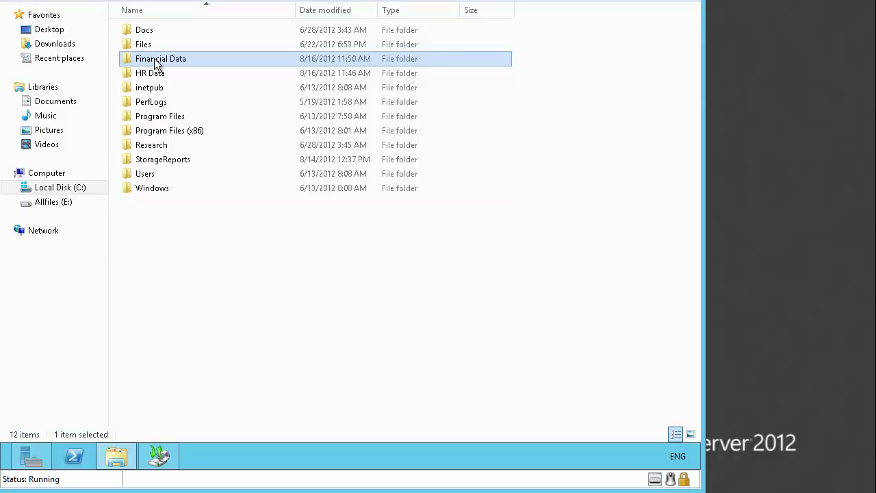
right_click(156, 63)
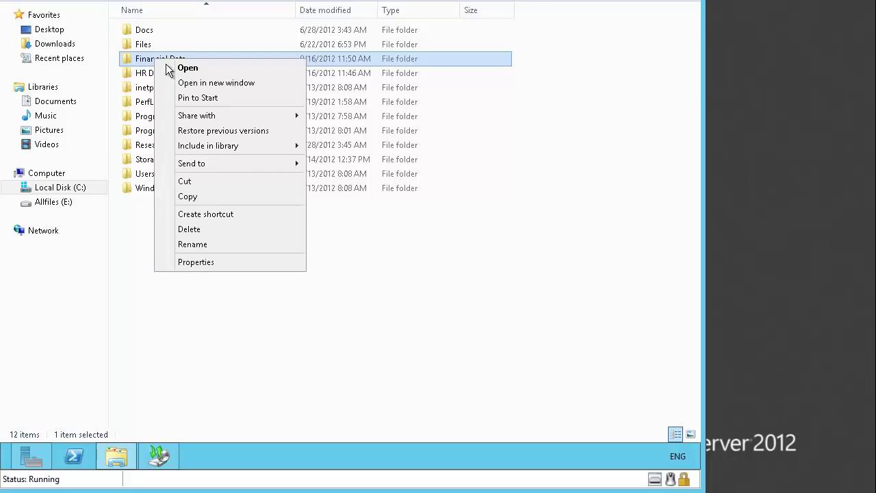
click(211, 233)
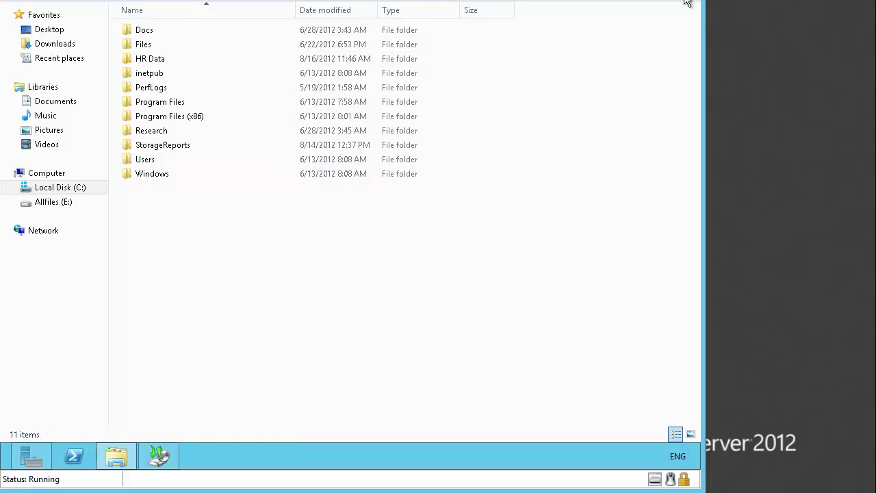
key(alt+Tab)
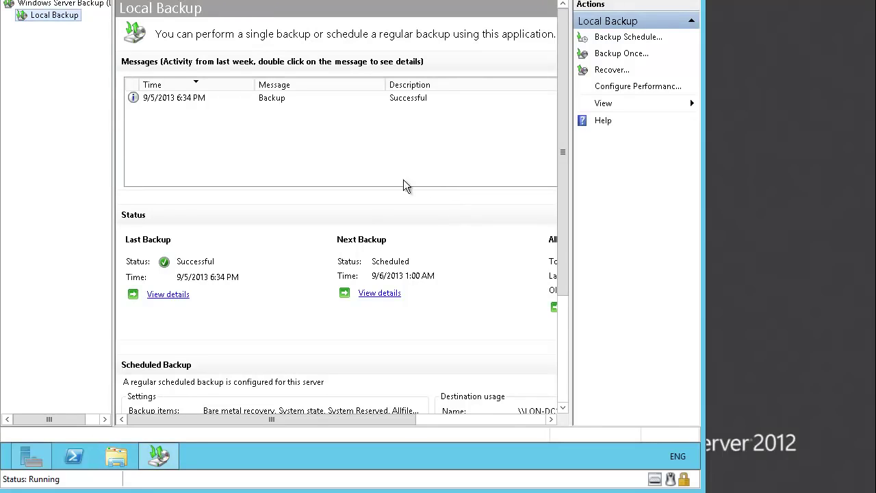
- Start a recovery using the backup on the remote shared folder \\LON-DC1\Backup
click(611, 72)
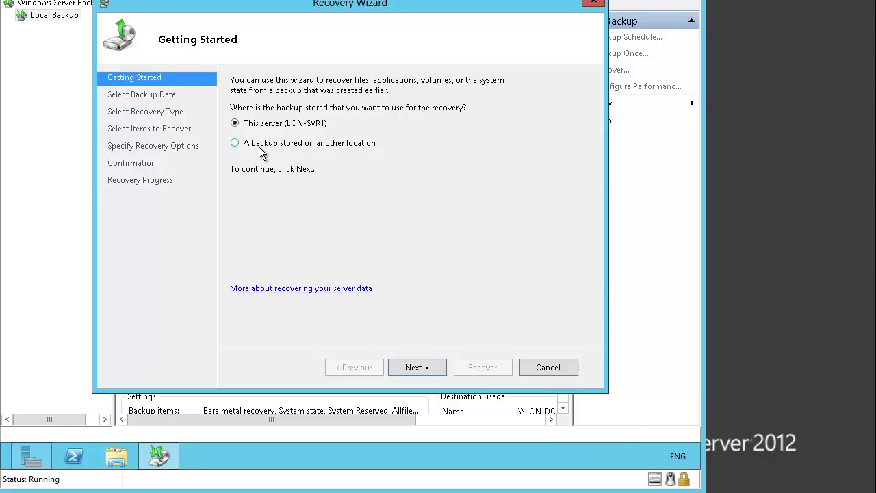
click(261, 152)
click(428, 366)
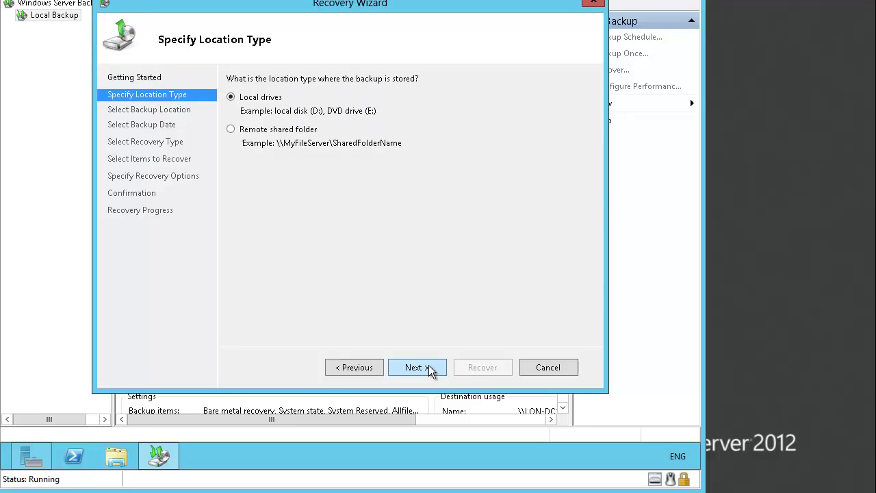
click(243, 132)
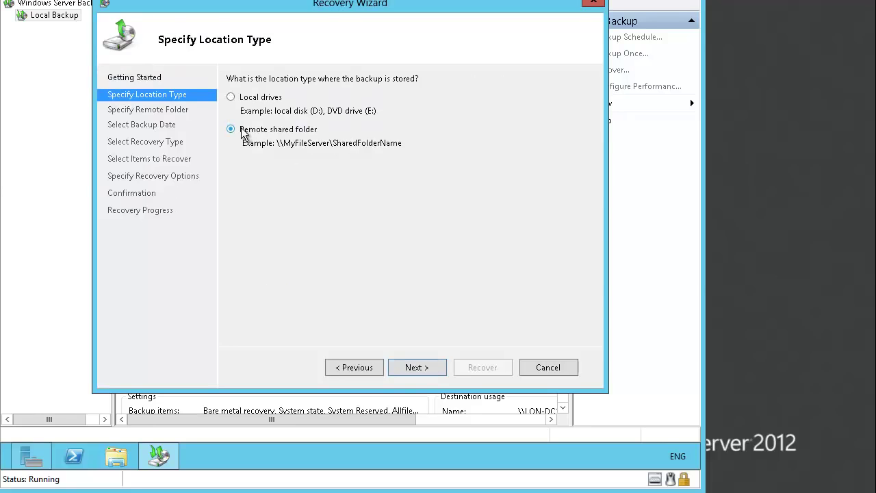
click(413, 368)
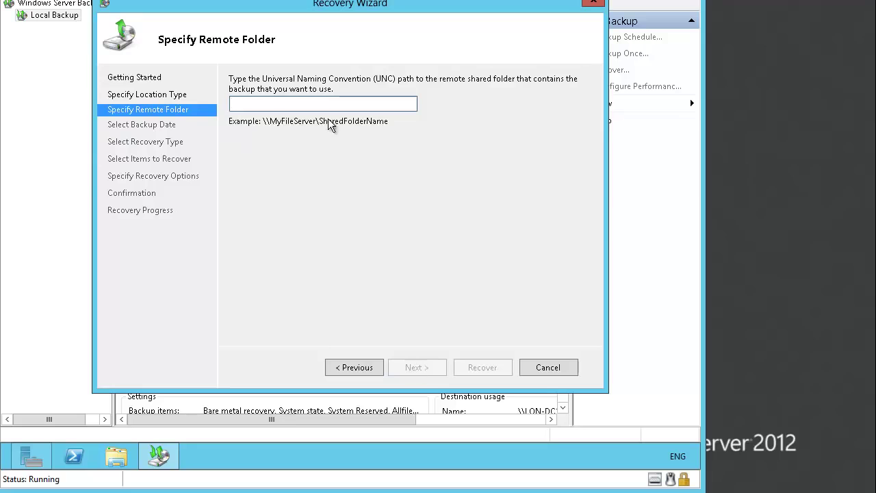
text(\\LON-DC1)
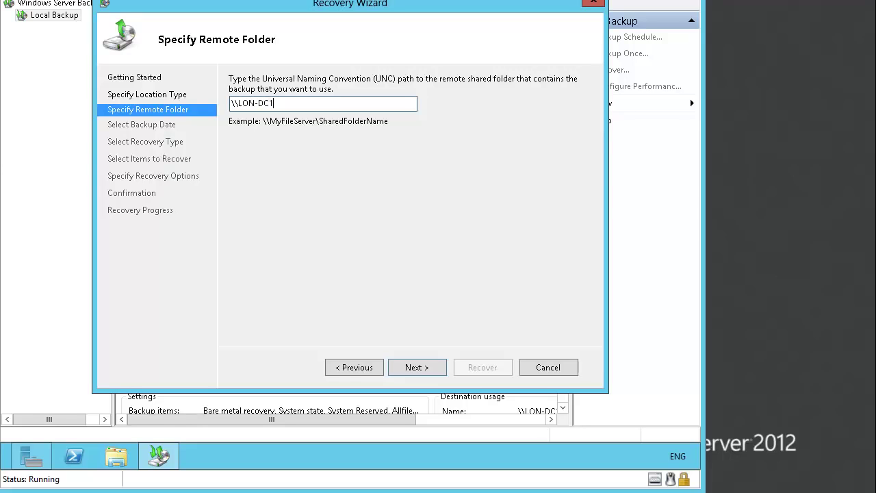
text(\Backup)
click(422, 367)
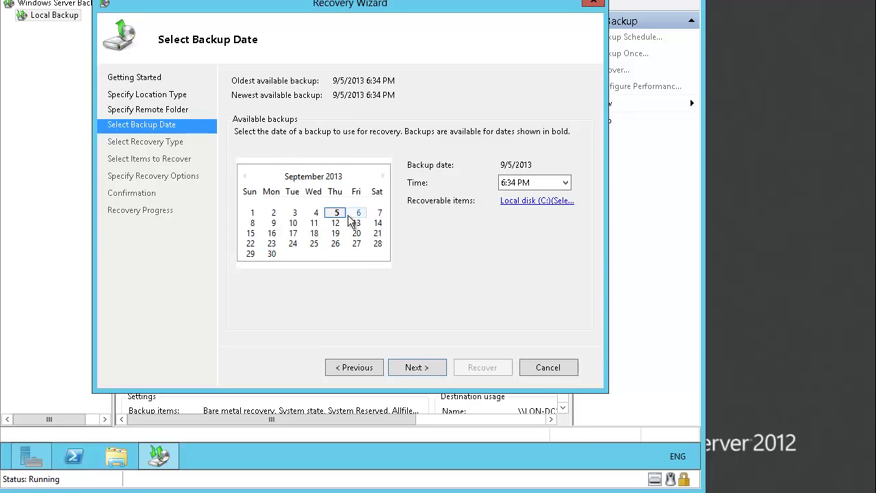
- Use the 9/5/2013 6:34 PM backup and select LON-SVR1's C:\Financial Data for recovery
click(426, 368)
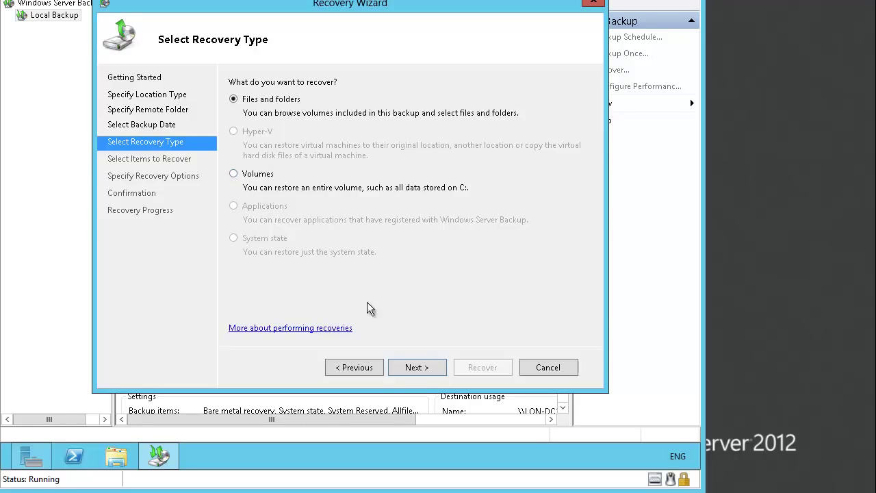
click(419, 368)
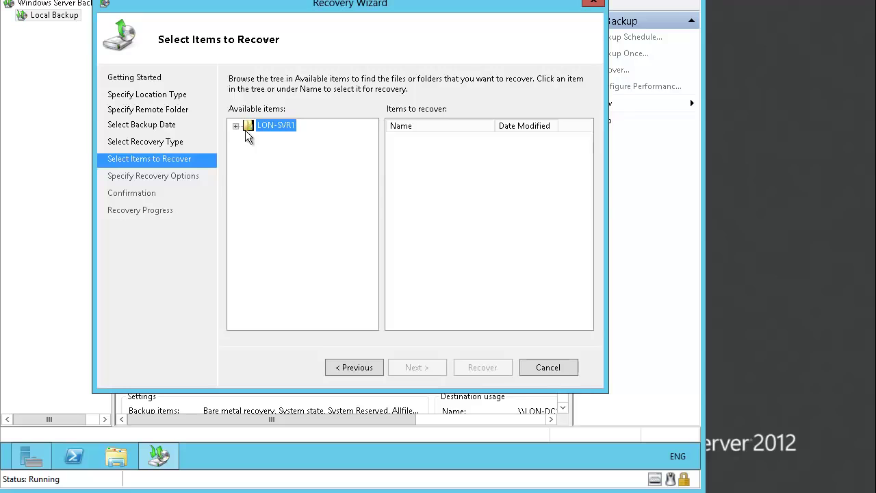
click(236, 127)
click(250, 139)
click(292, 151)
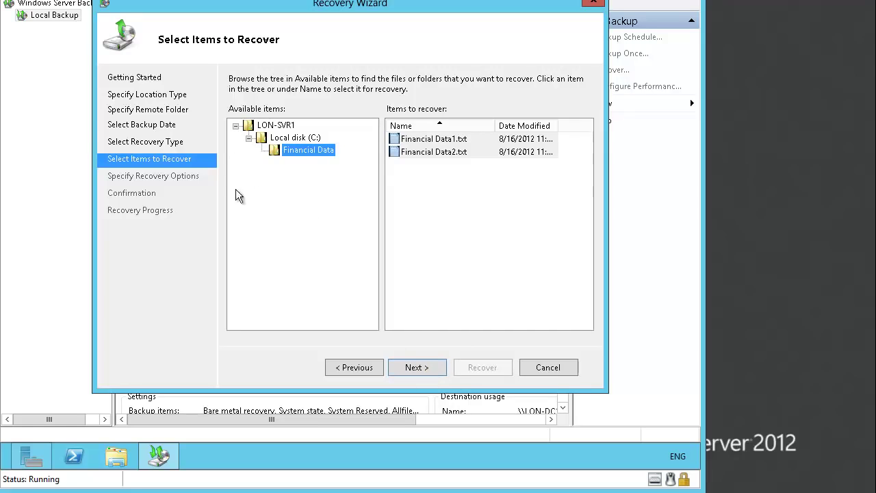
click(426, 372)
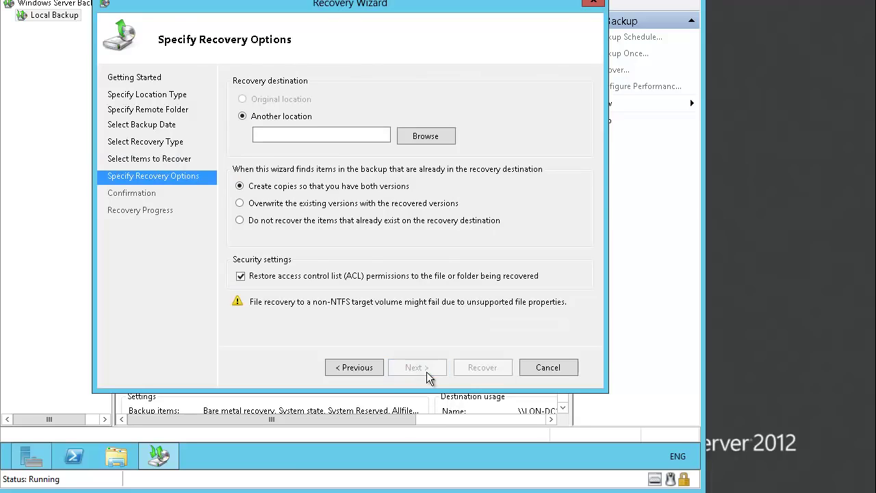
- Recover the two Financial Data files to the alternate location C:\ and close the finished wizard
click(282, 133)
text(C:\)
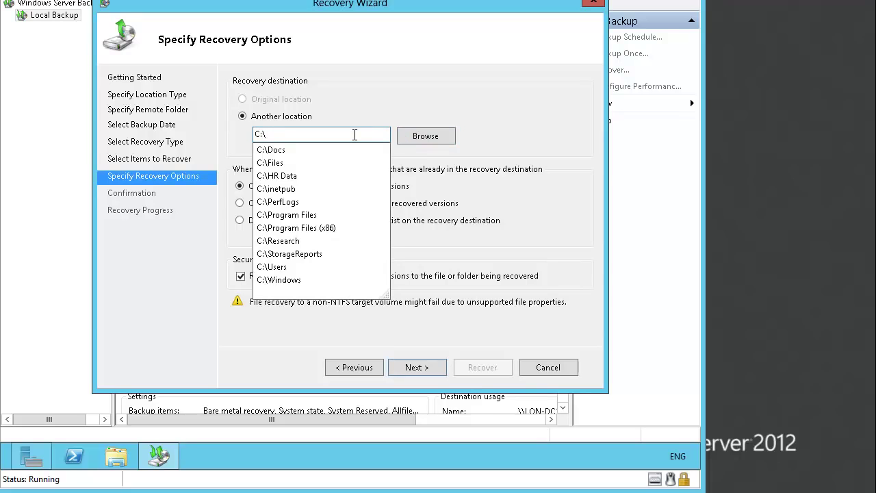
click(430, 282)
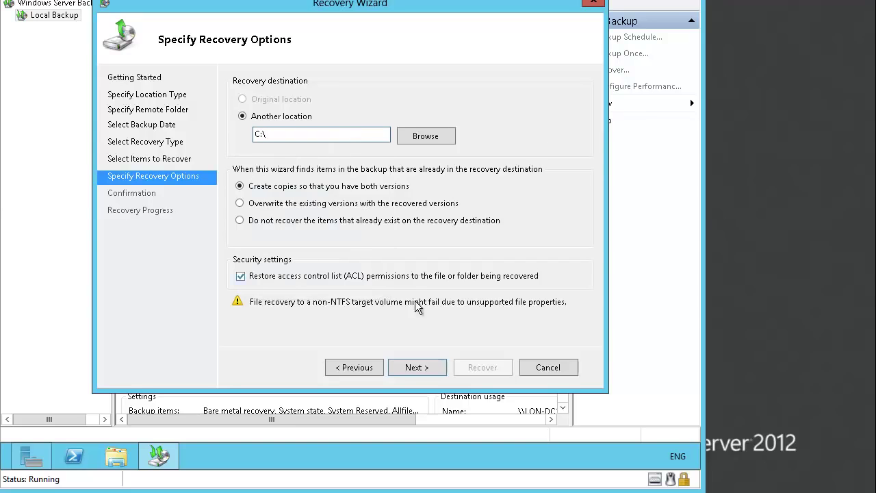
click(417, 367)
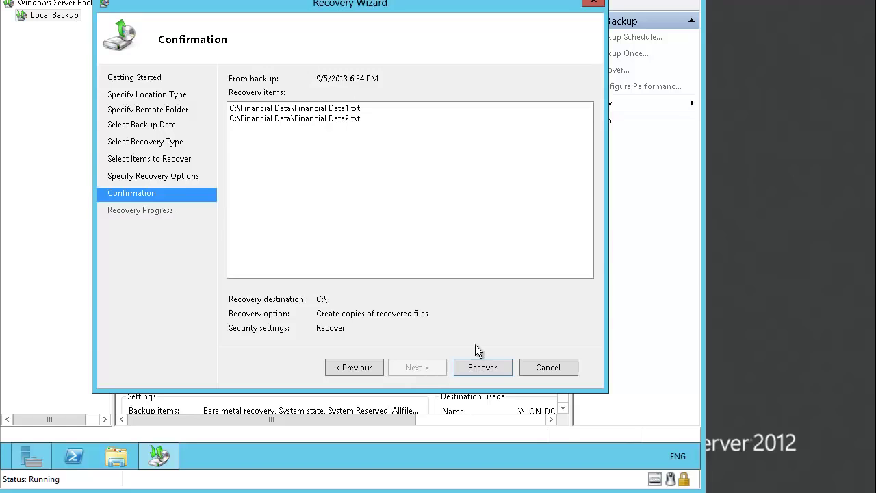
click(479, 369)
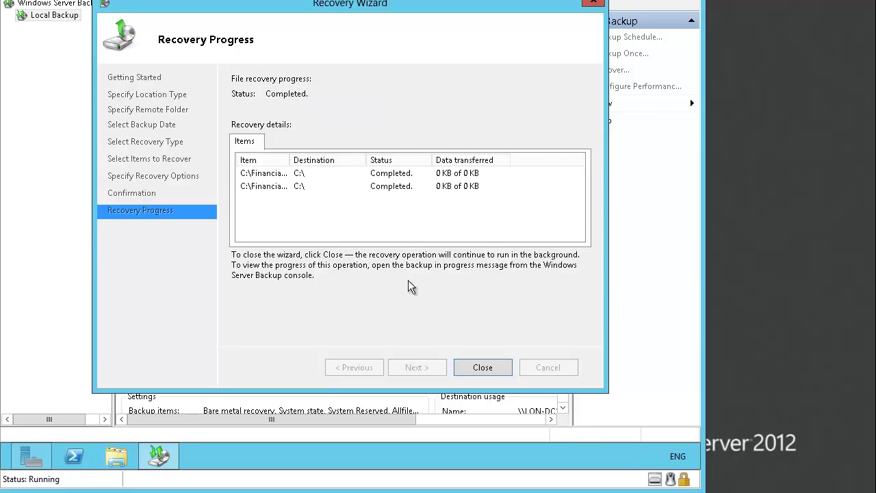
click(482, 368)
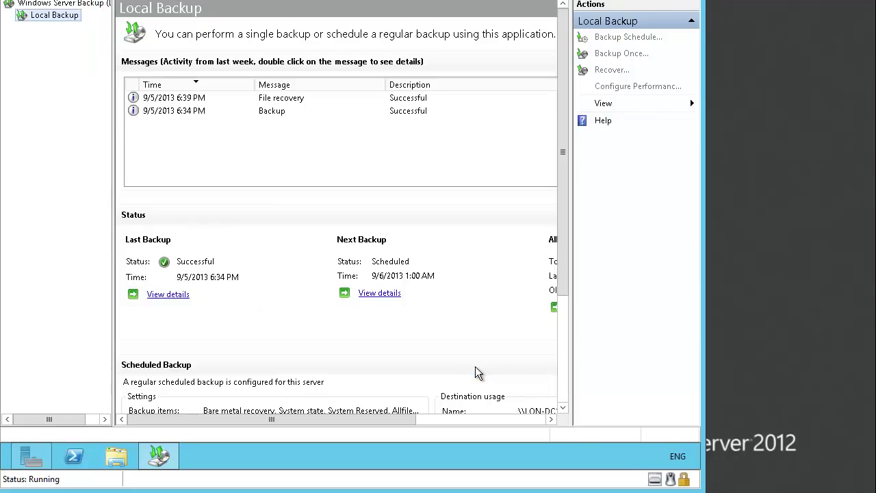
- Delete Financial Data1.txt and Financial Data2.txt from C:\ and return to Windows Server Backup
click(116, 456)
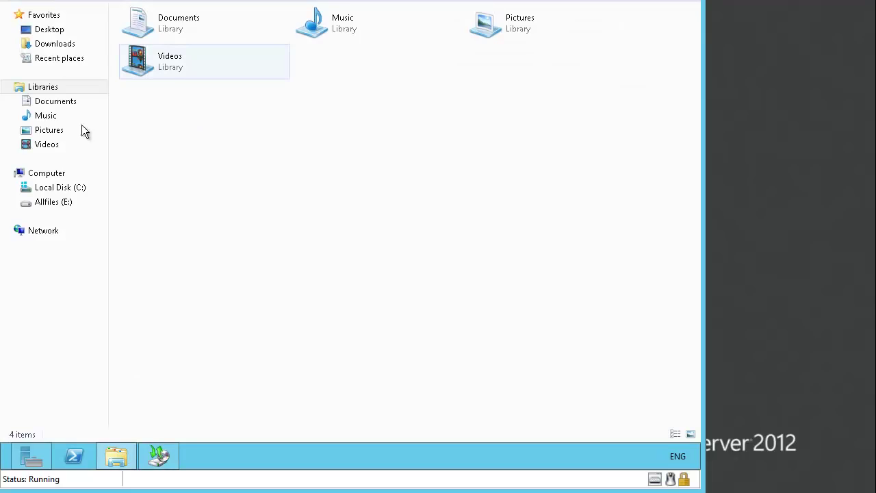
click(62, 189)
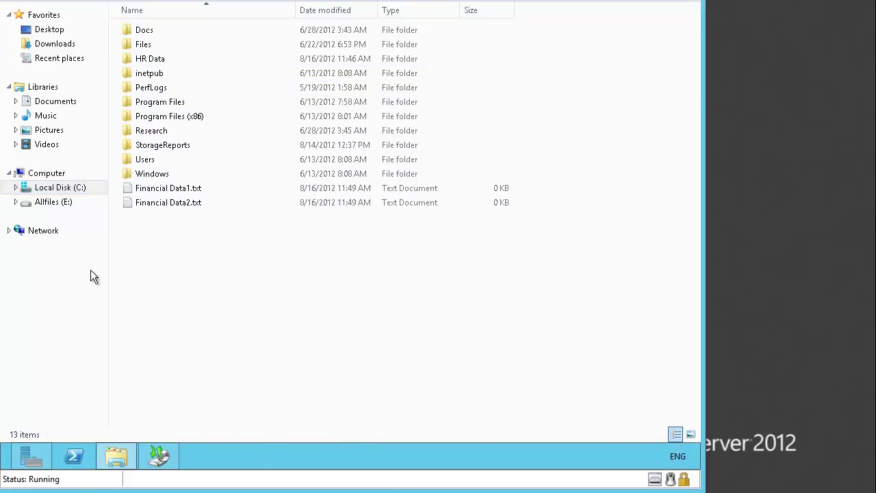
click(163, 189)
click(166, 202)
click(167, 191)
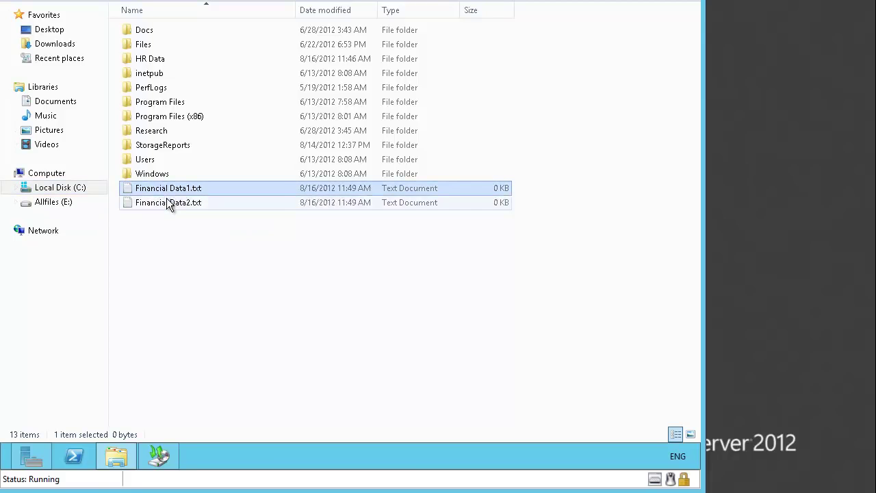
click(170, 202)
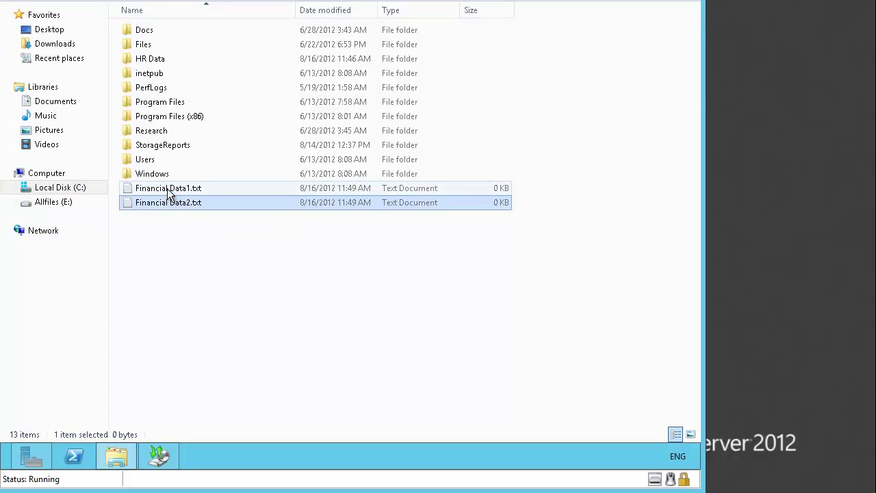
click(166, 189)
click(167, 203)
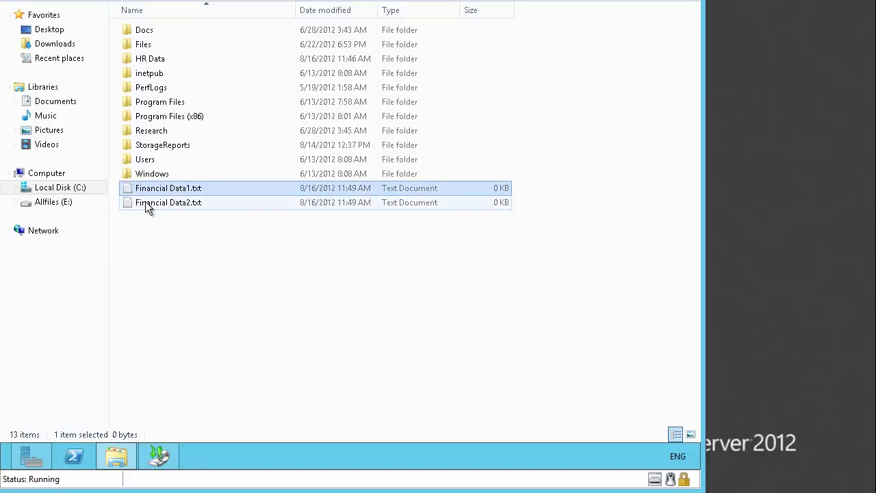
key(shift+Up)
key(Delete)
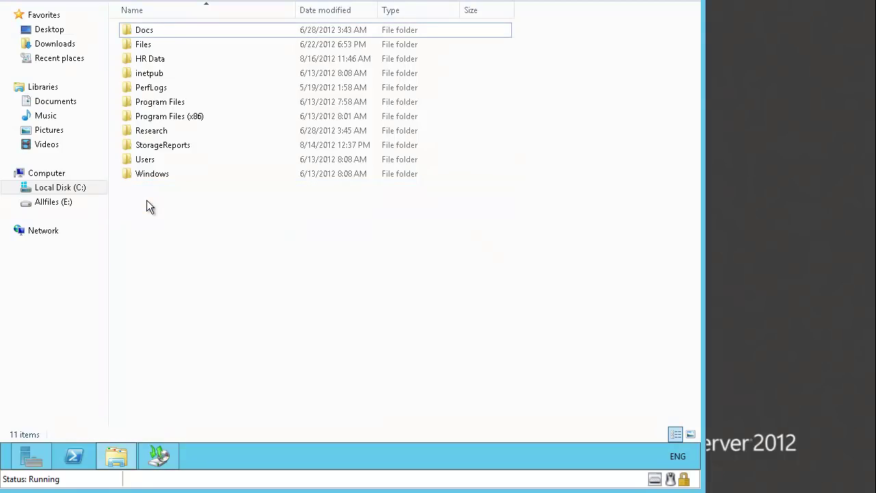
click(158, 456)
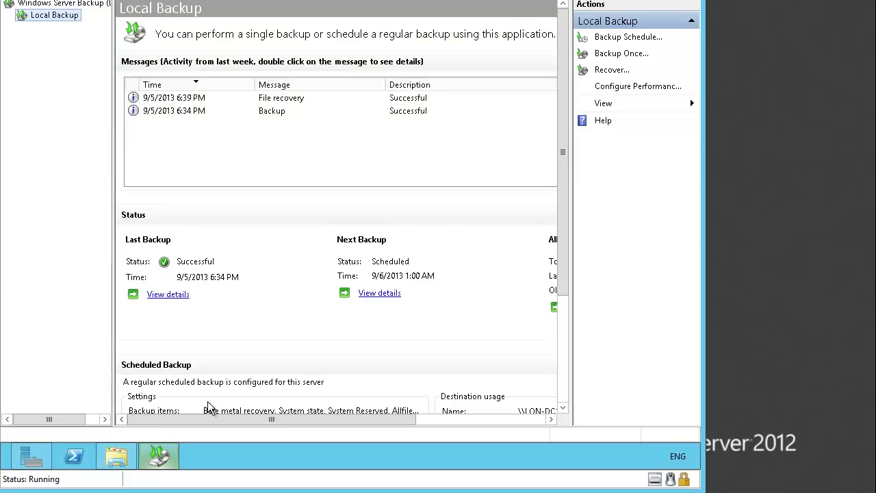
- Start a new recovery from the backup on the remote shared folder \\LON-DC1\Backup
click(611, 70)
click(305, 146)
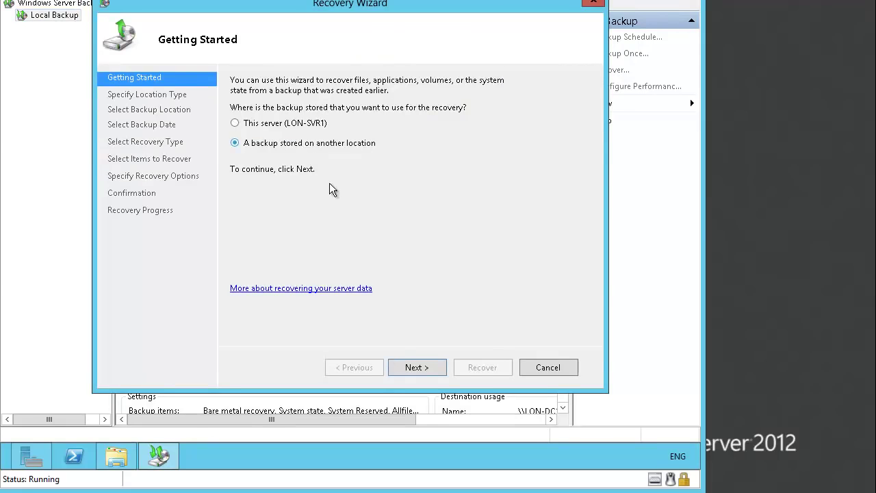
click(416, 367)
click(310, 130)
click(421, 370)
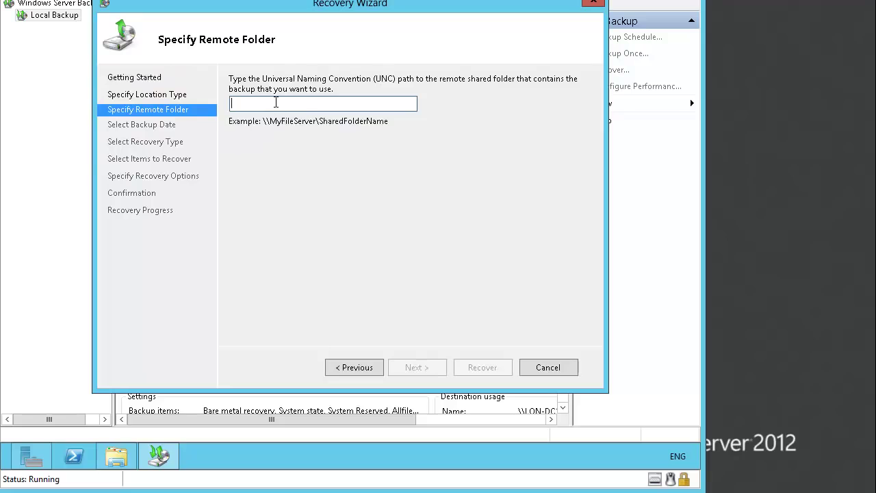
text(\\)
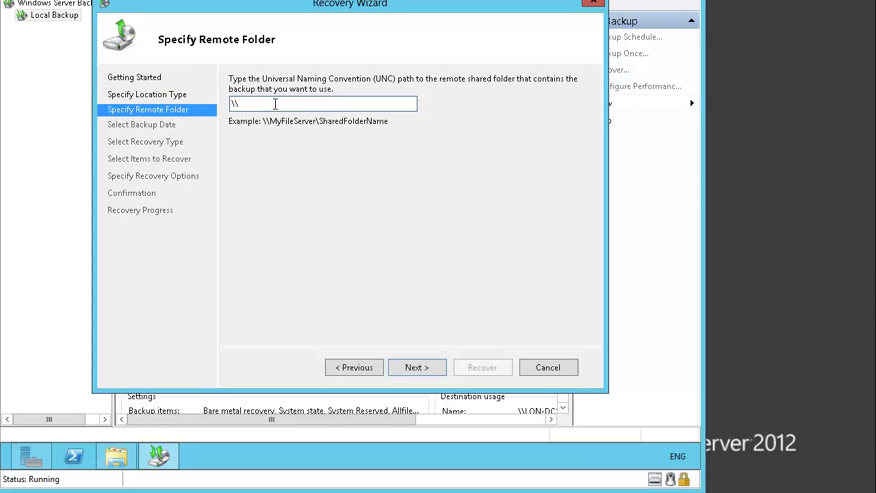
text(LON-DC1\Back)
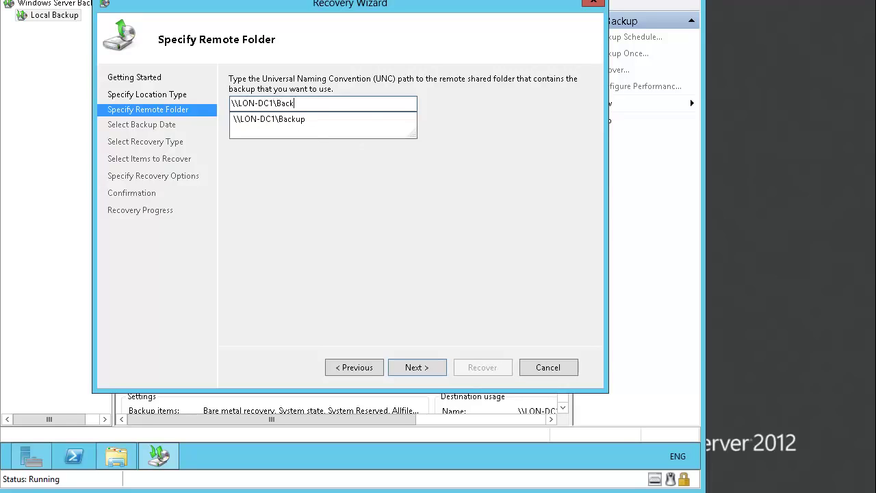
text(up)
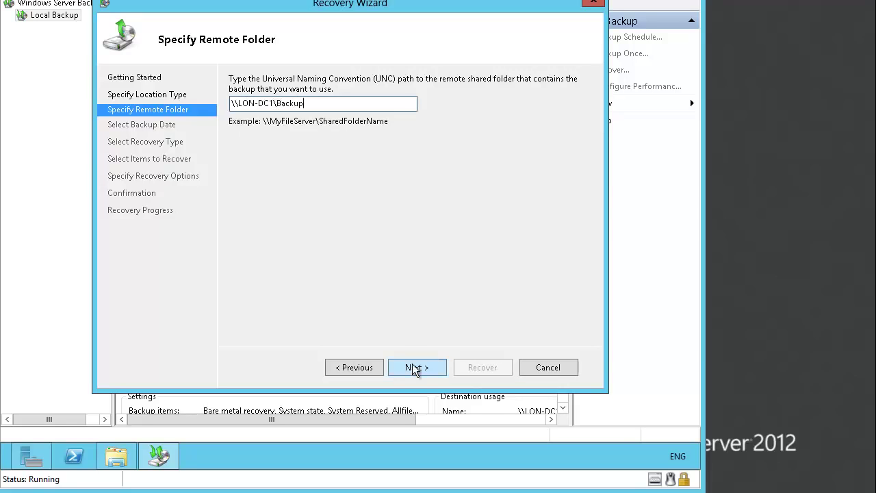
click(412, 363)
- Accept the backup date and choose files and folders from LON-SVR1's Local disk (C:)
click(421, 368)
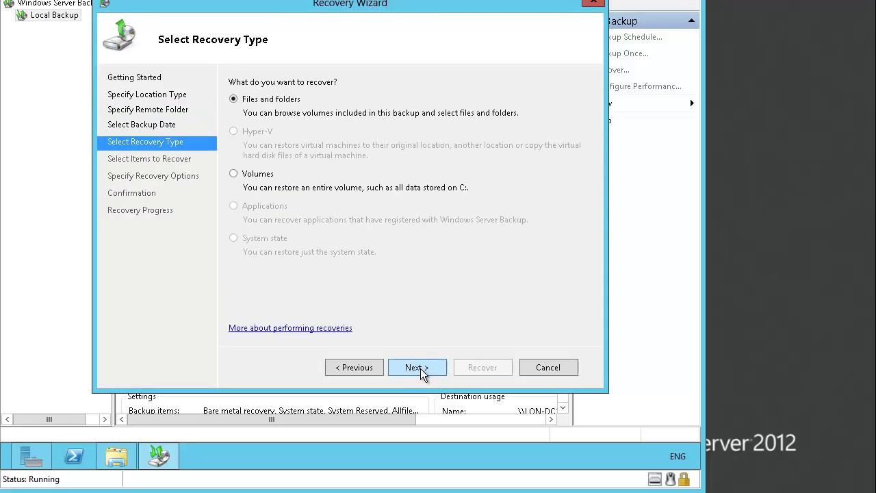
click(420, 368)
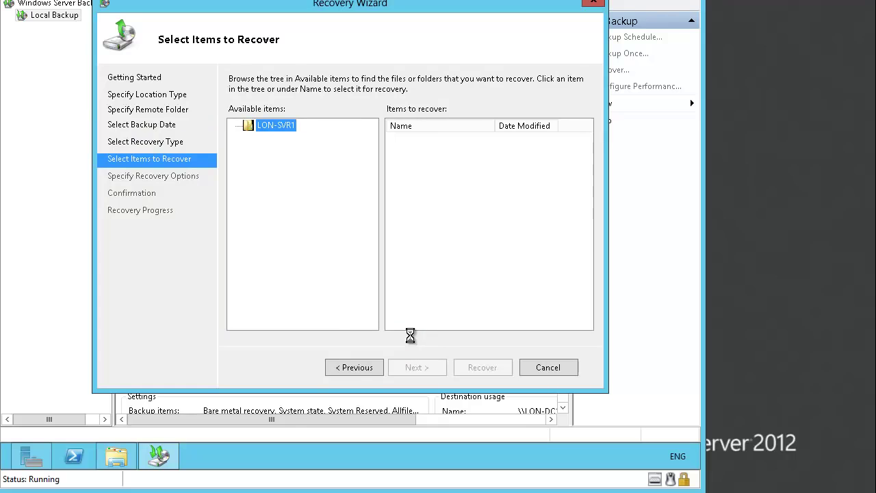
click(236, 126)
click(277, 139)
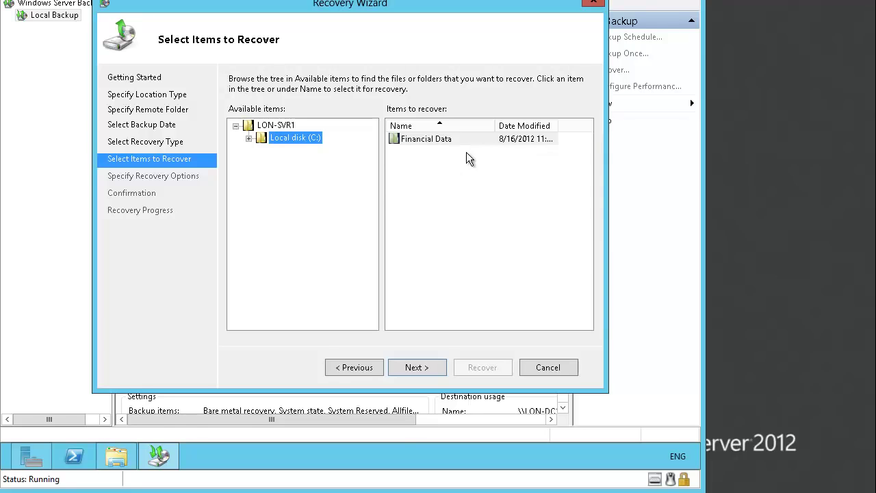
click(429, 367)
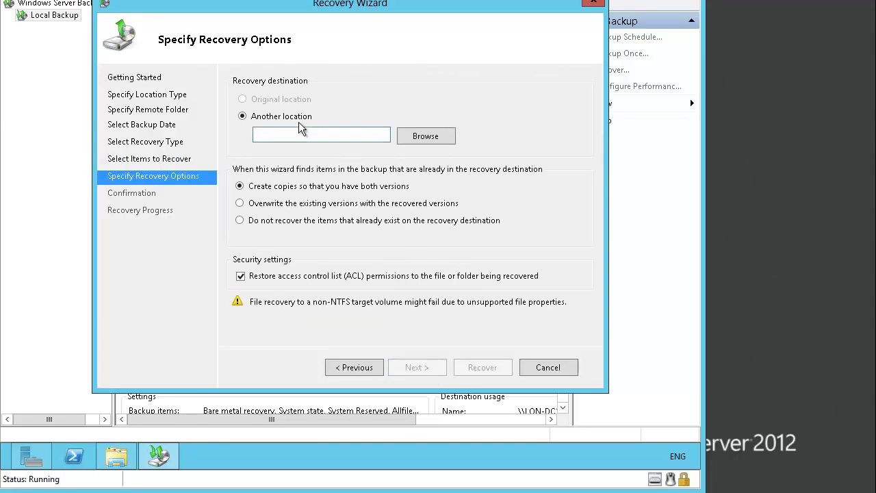
- Restore the Financial Data folder to C:\ and close the finished recovery wizard
click(315, 135)
text(C:\)
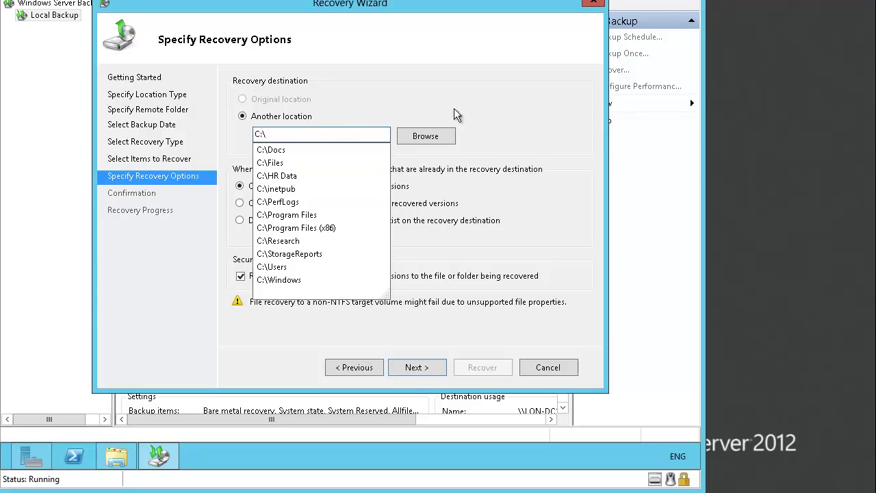
click(421, 370)
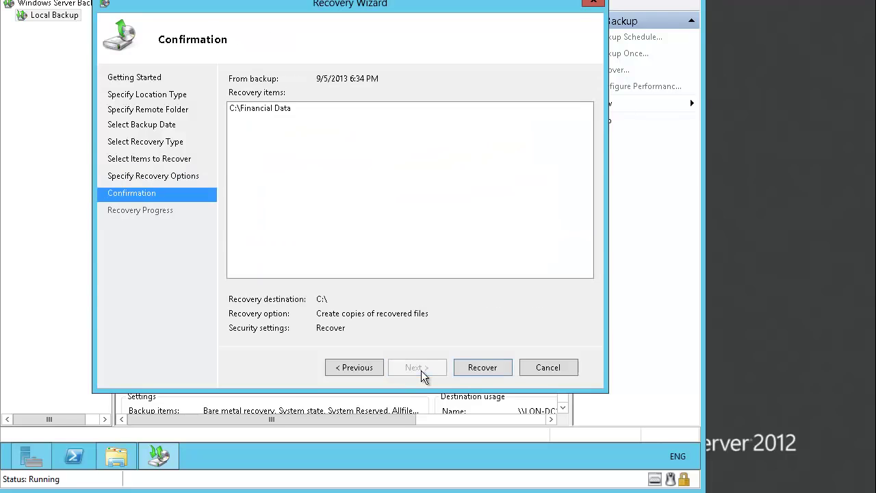
click(471, 366)
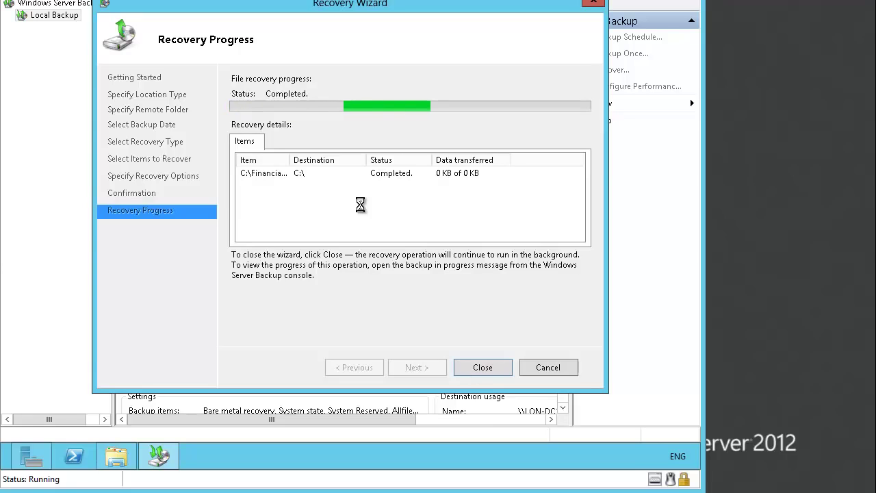
click(492, 366)
- Check in File Explorer that the restored C:\Financial Data folder holds both text files
click(116, 456)
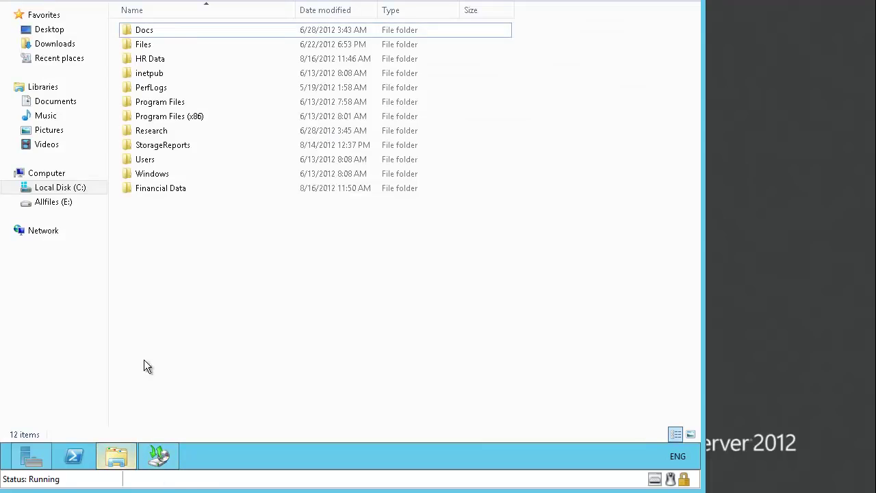
double_click(146, 192)
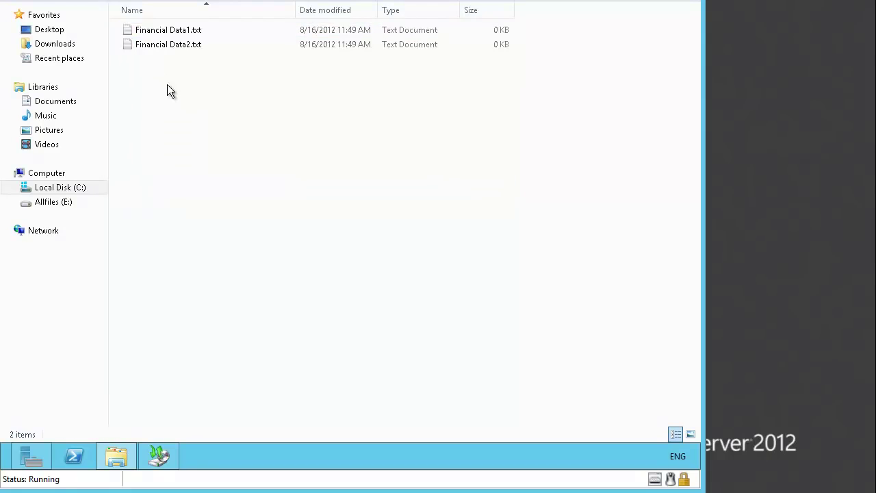
click(22, 3)
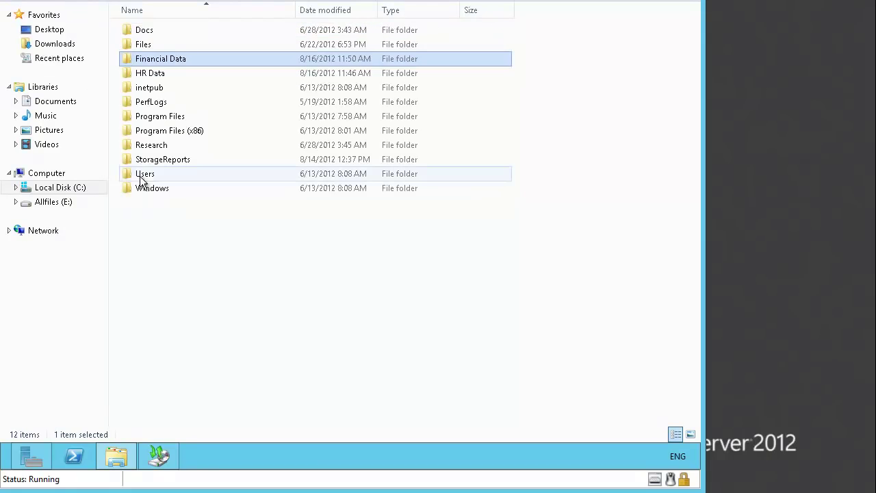